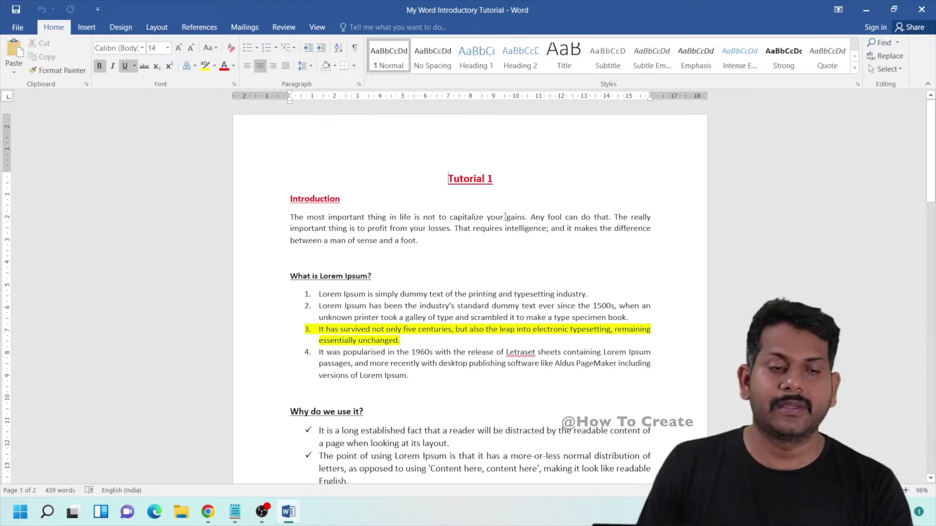
Insert the built-in Integral cover page at the start of the document.
click(86, 27)
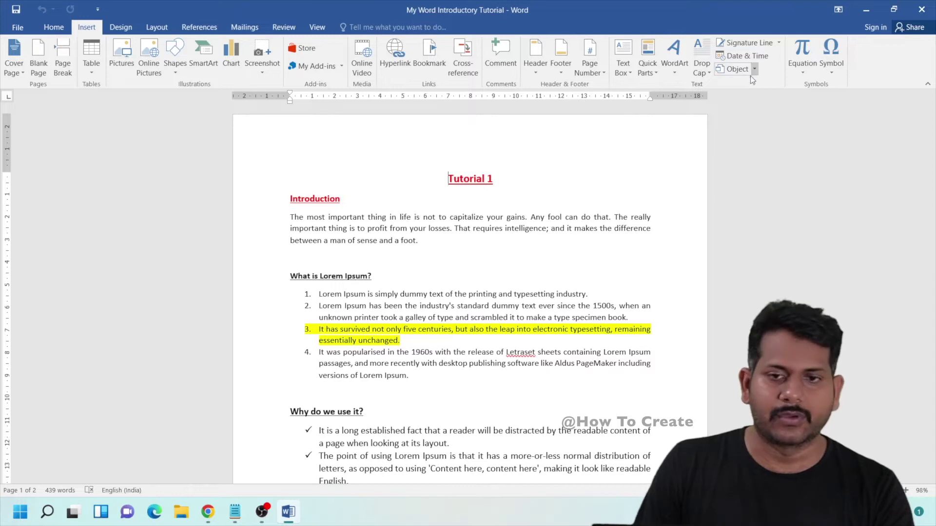
click(21, 72)
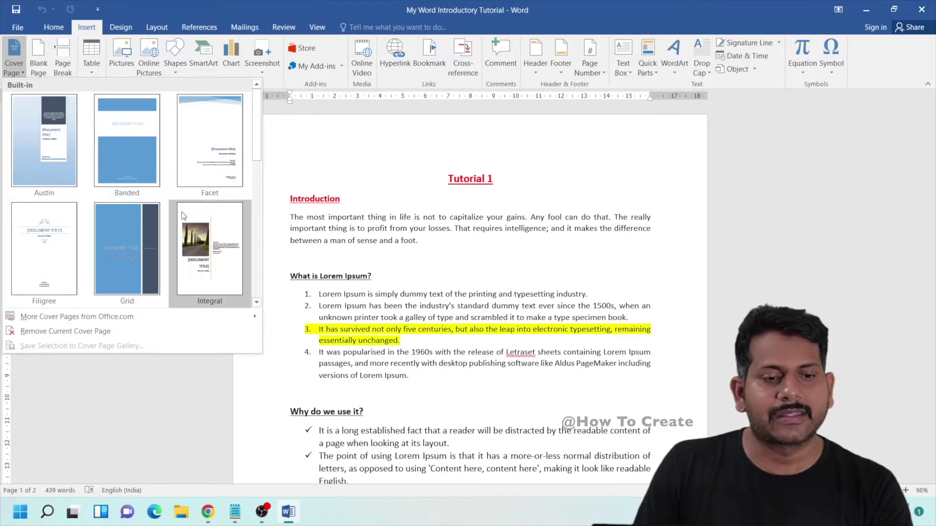
scroll(185, 217, down, 5)
scroll(132, 254, up, 3)
scroll(163, 224, down, 3)
scroll(90, 234, up, 3)
scroll(90, 235, up, 1)
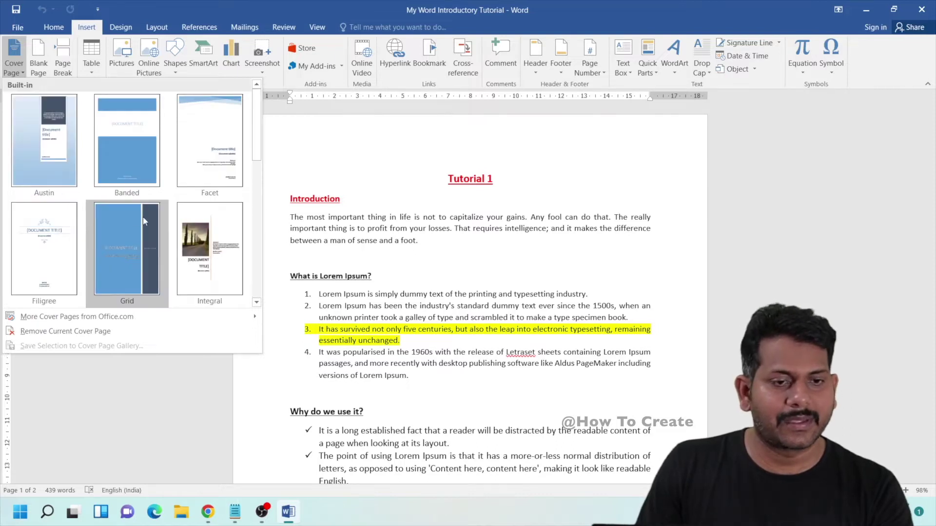
click(207, 255)
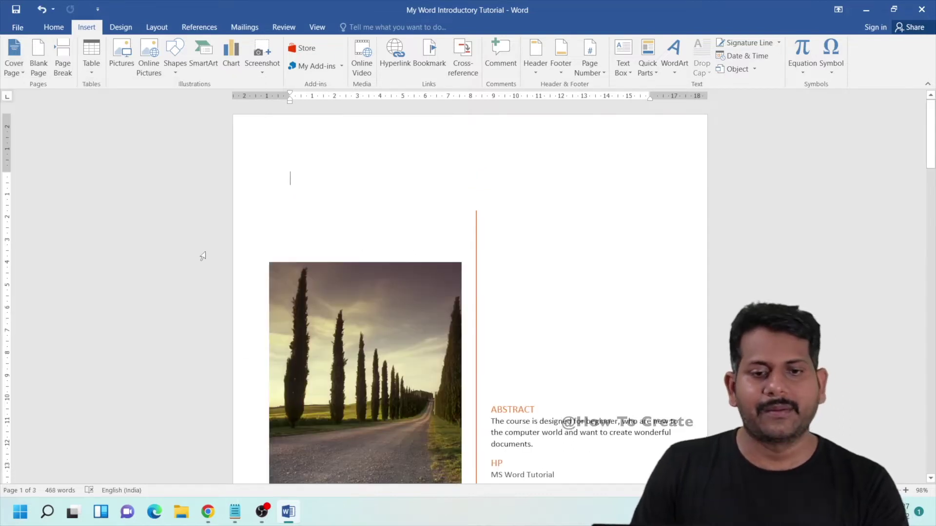
Examine the inserted cover page's picture, title and abstract areas, and its layout beside the document's following page.
scroll(368, 208, down, 5)
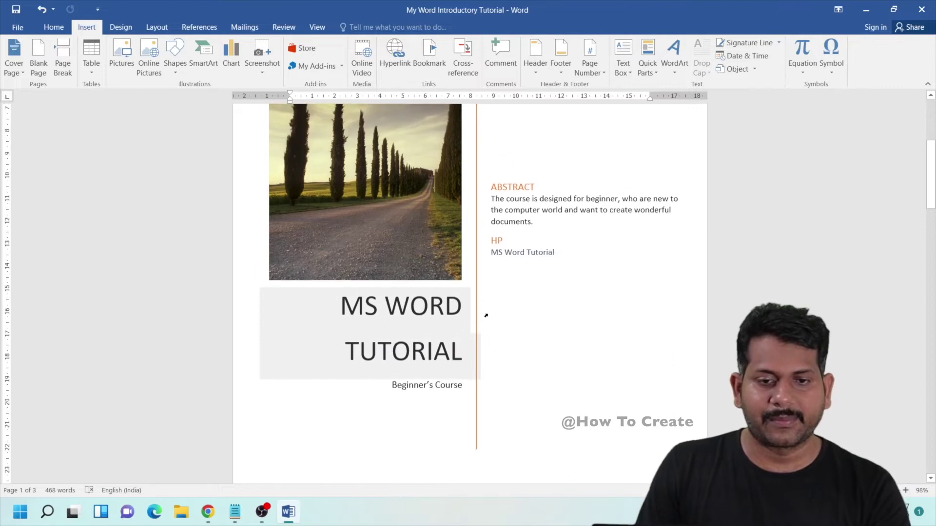
scroll(445, 303, down, 3)
scroll(445, 304, up, 7)
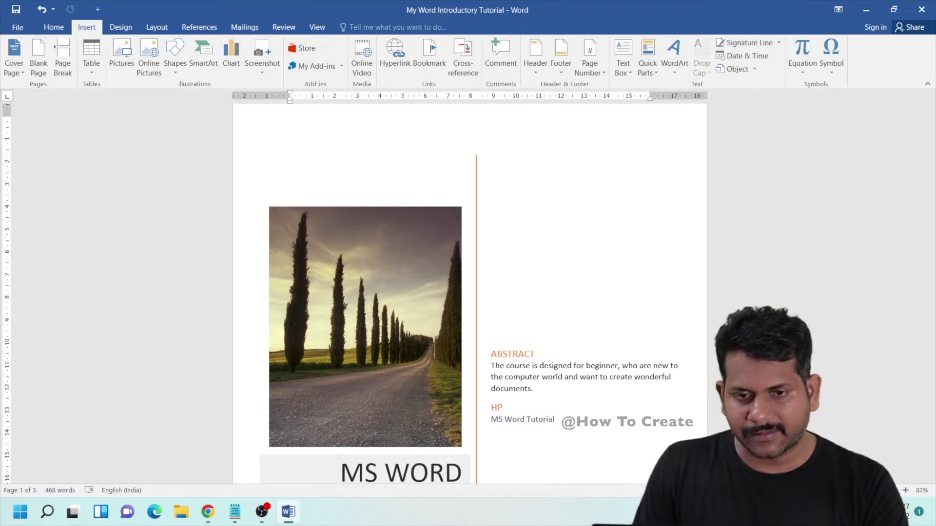
scroll(582, 317, down, 3)
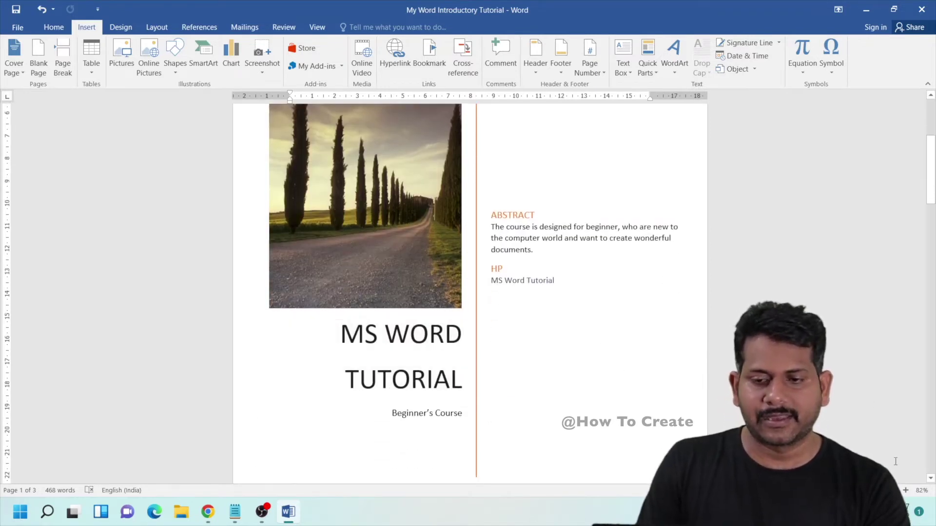
scroll(890, 446, down, 2)
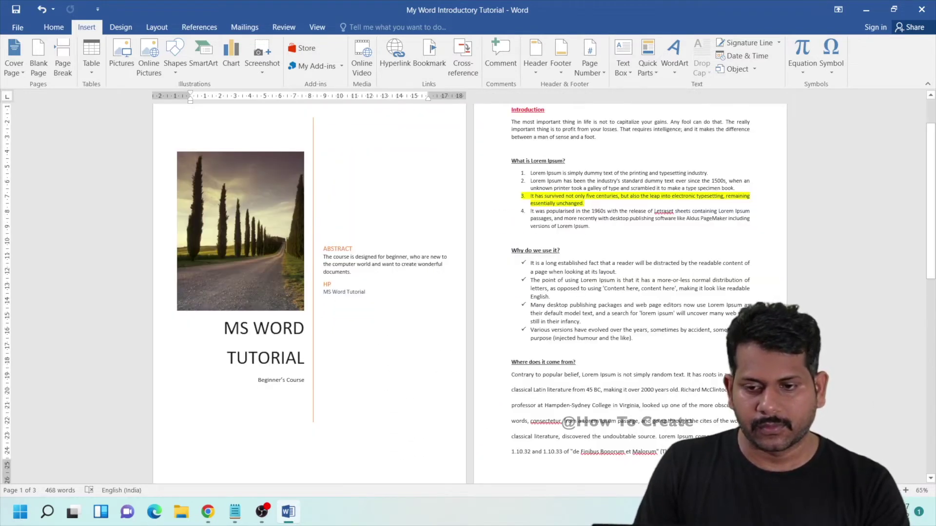
scroll(545, 312, up, 3)
scroll(545, 312, up, 10)
scroll(545, 312, up, 5)
scroll(525, 213, down, 4)
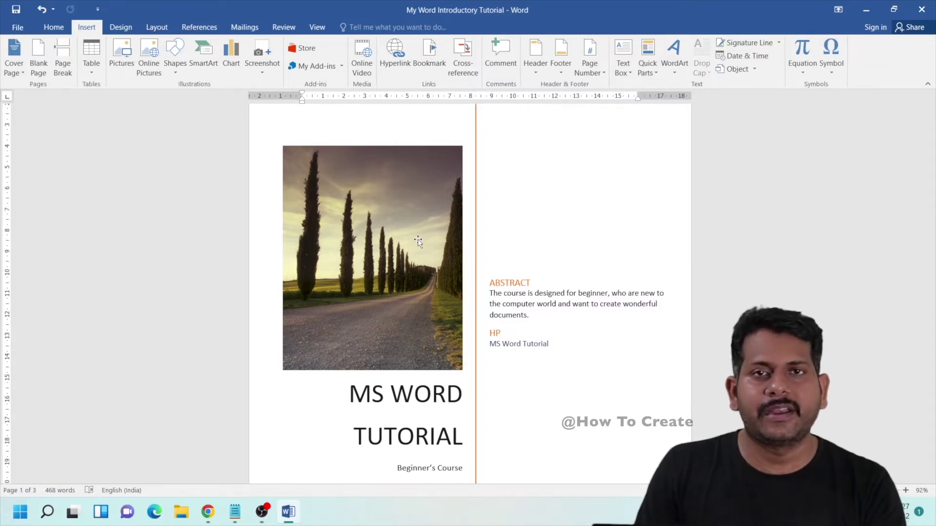
Replace the cover page title with "MY FIRST COVER PAGE".
scroll(427, 323, down, 2)
click(402, 347)
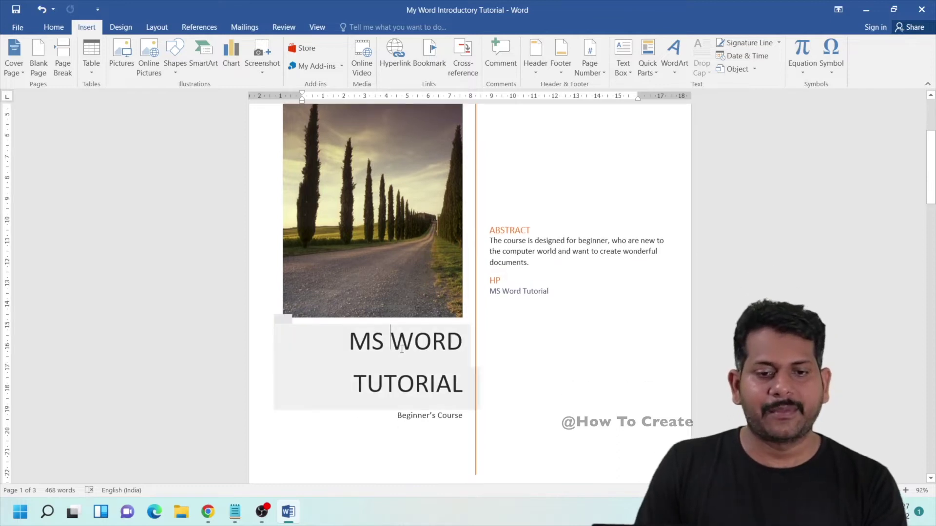
drag(458, 392, 342, 358)
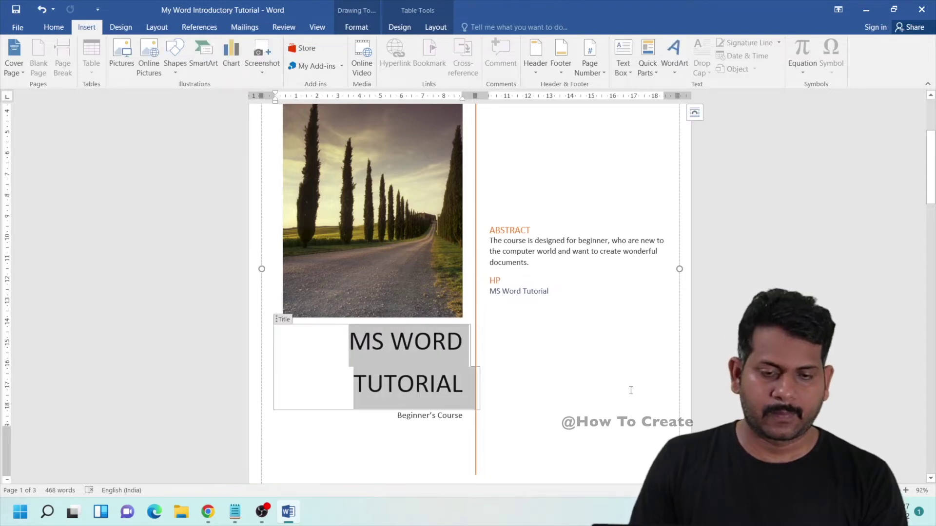
text(M)
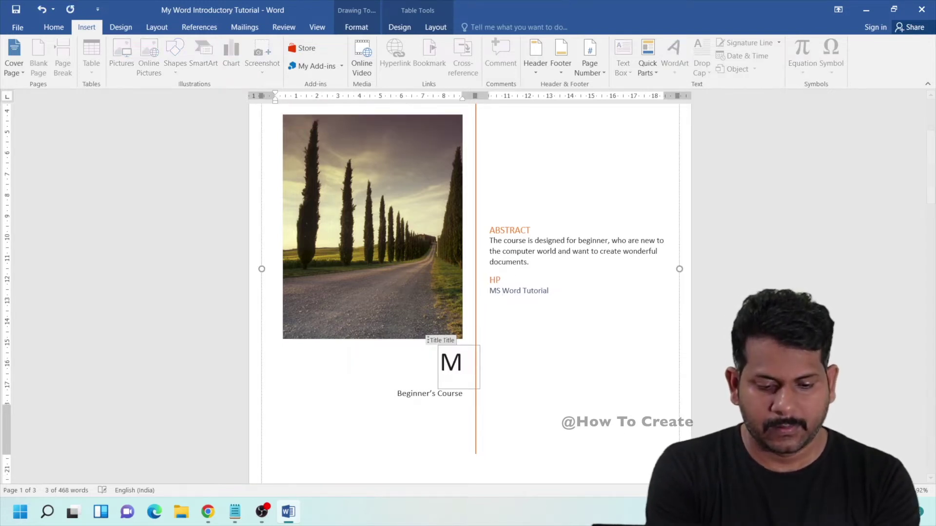
text(Y FIRST )
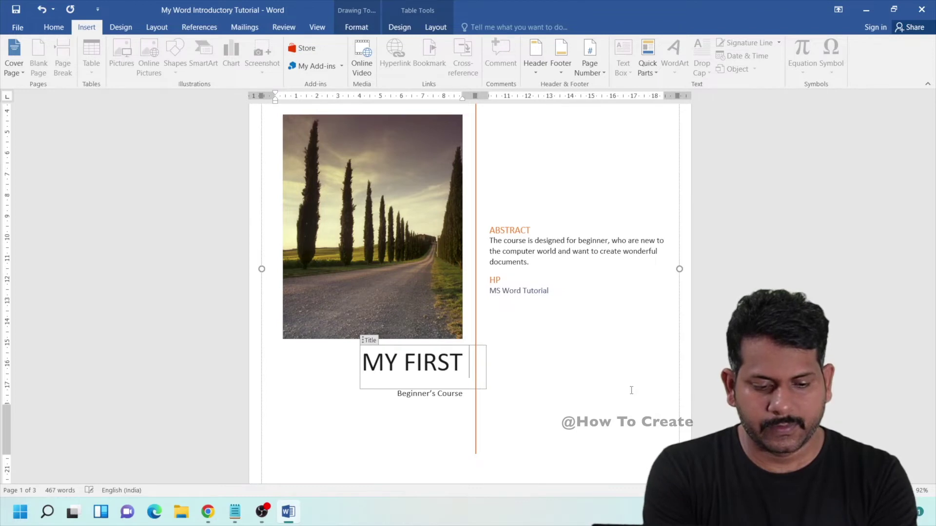
text(COVER PAGE)
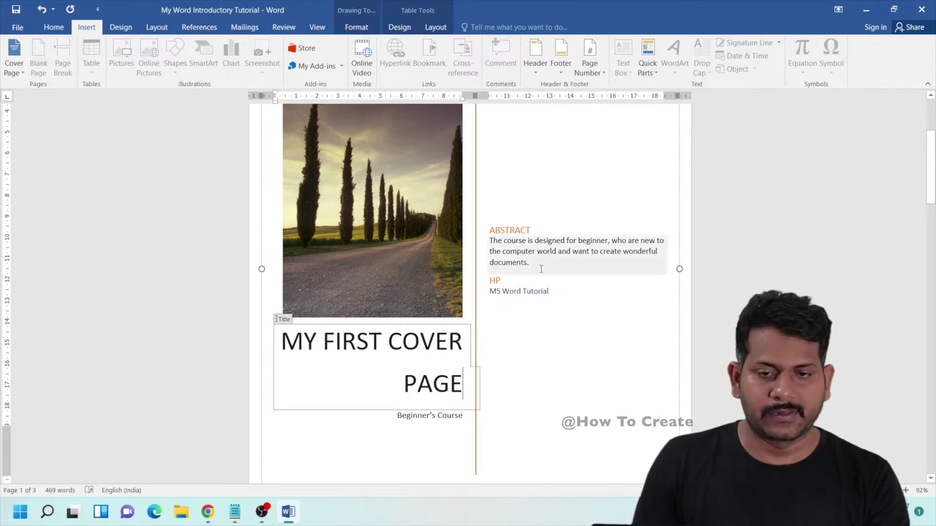
Replace the course text below the abstract on the cover page with "How to Create".
click(538, 252)
click(429, 417)
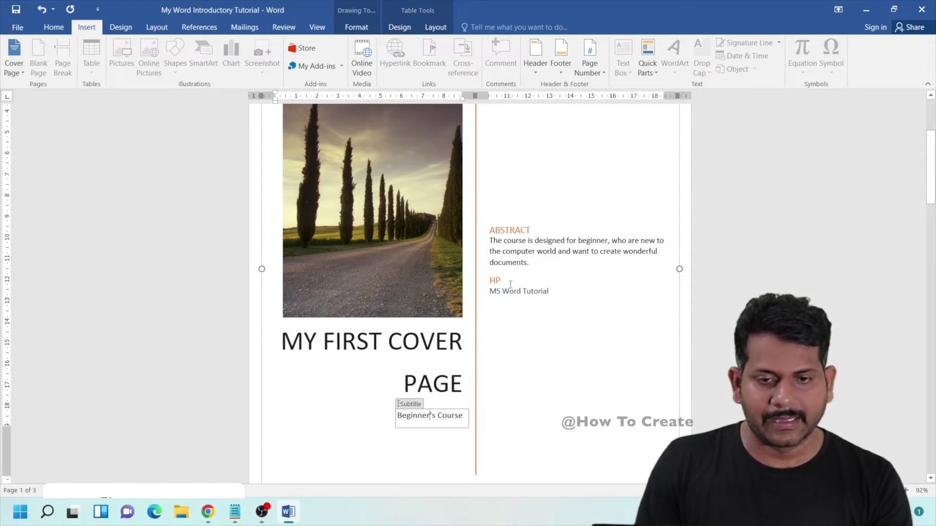
click(520, 251)
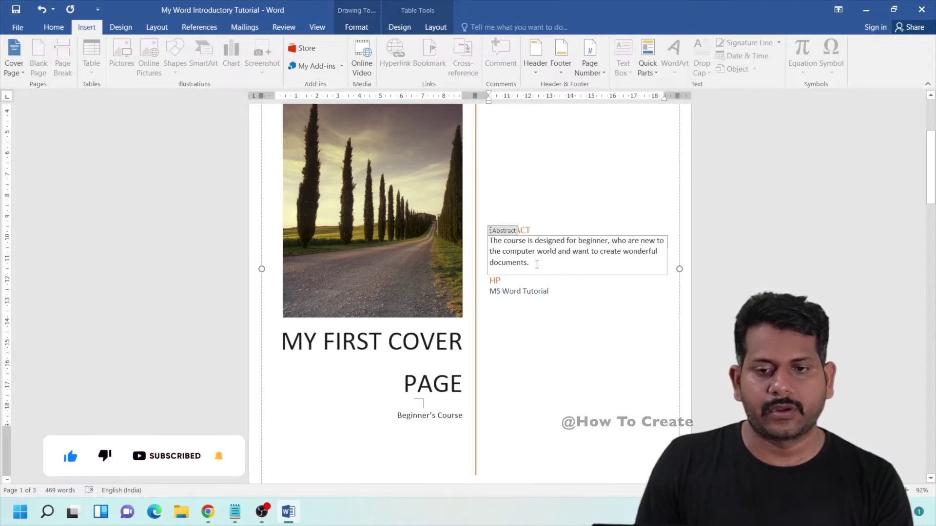
click(529, 293)
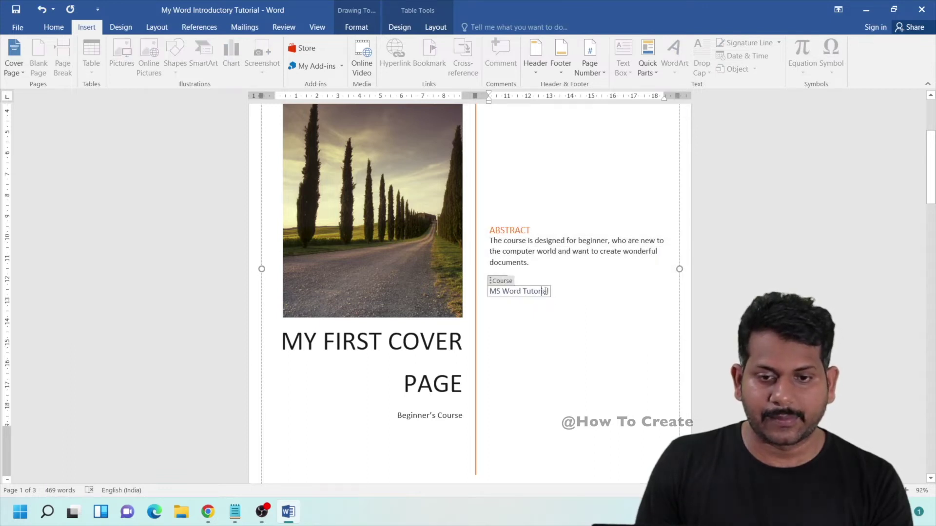
drag(549, 292, 489, 293)
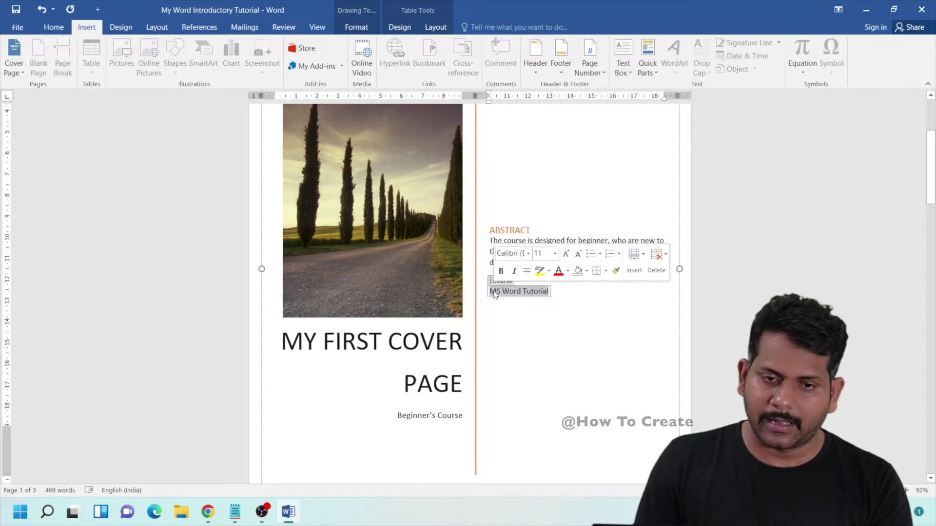
text(Ho)
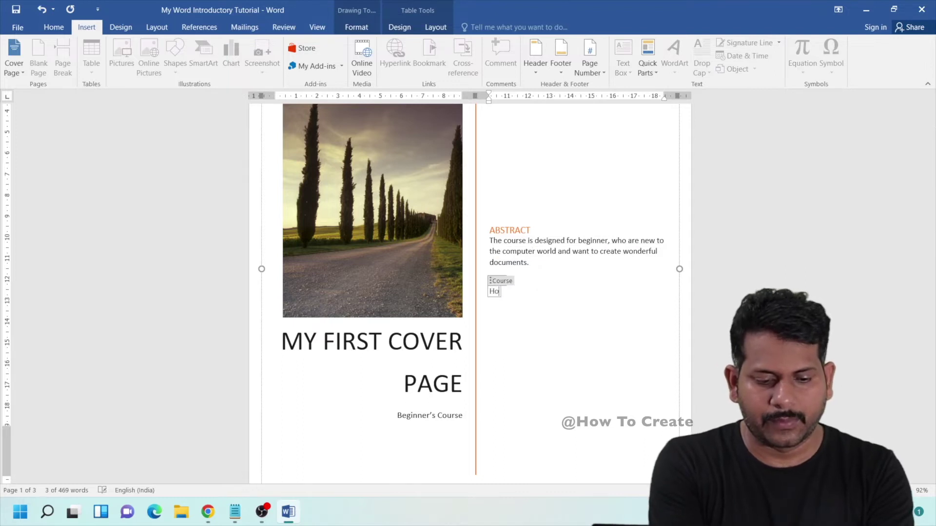
text(w to Create)
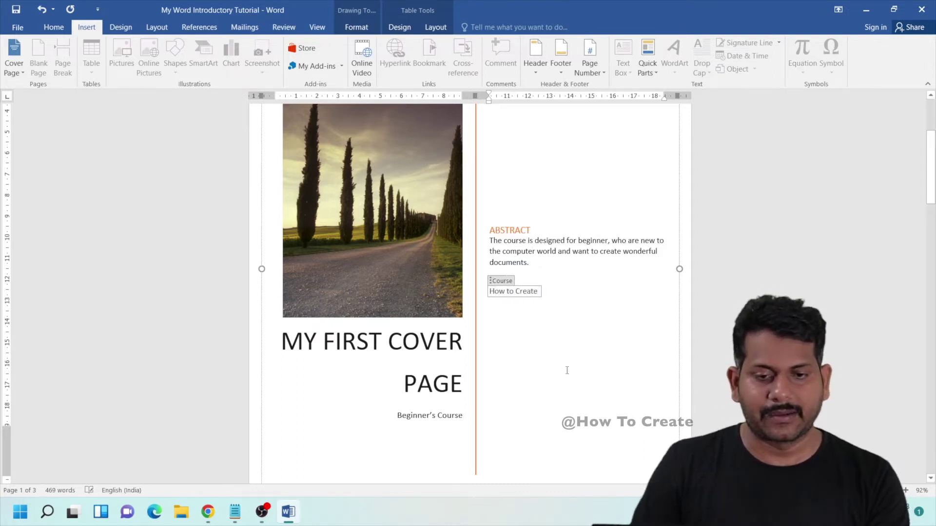
Look over the edited cover page from its picture down to the subtitle and the empty area below.
scroll(661, 359, down, 4)
scroll(591, 344, up, 3)
click(428, 267)
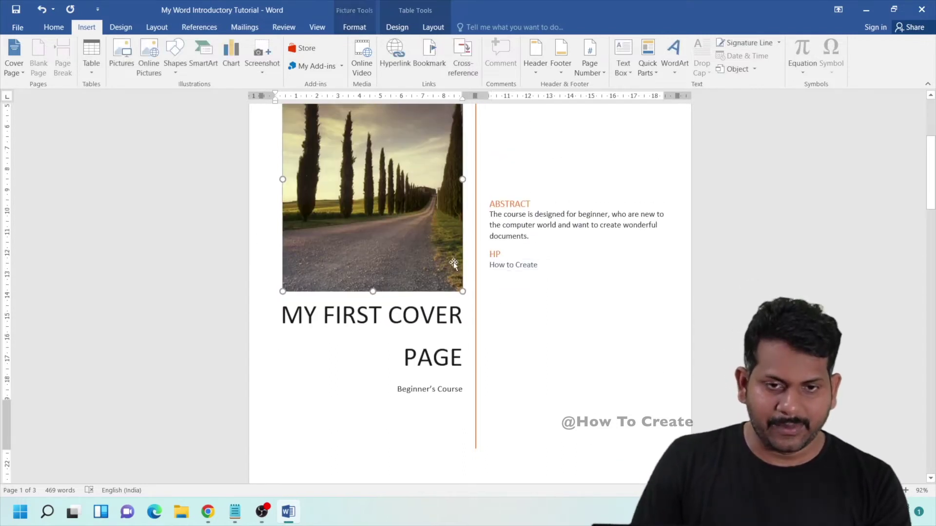
scroll(421, 244, up, 3)
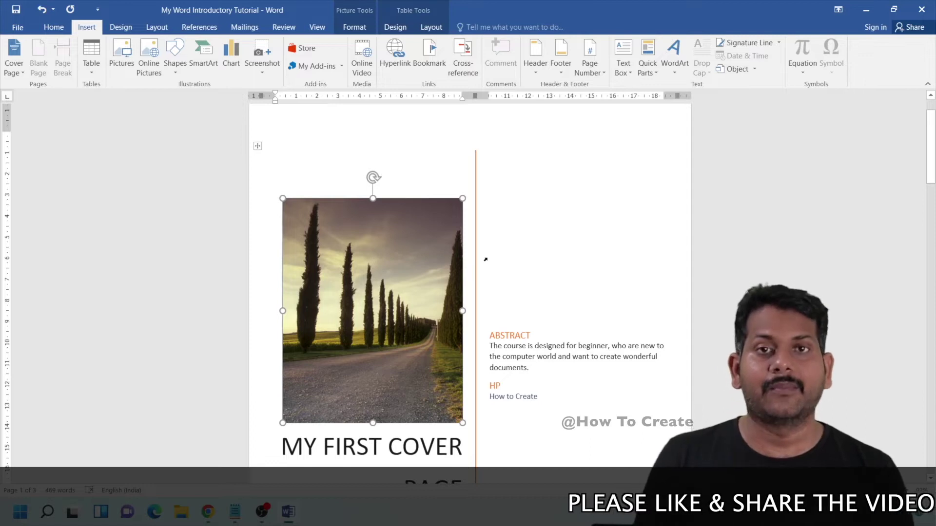
scroll(485, 259, down, 6)
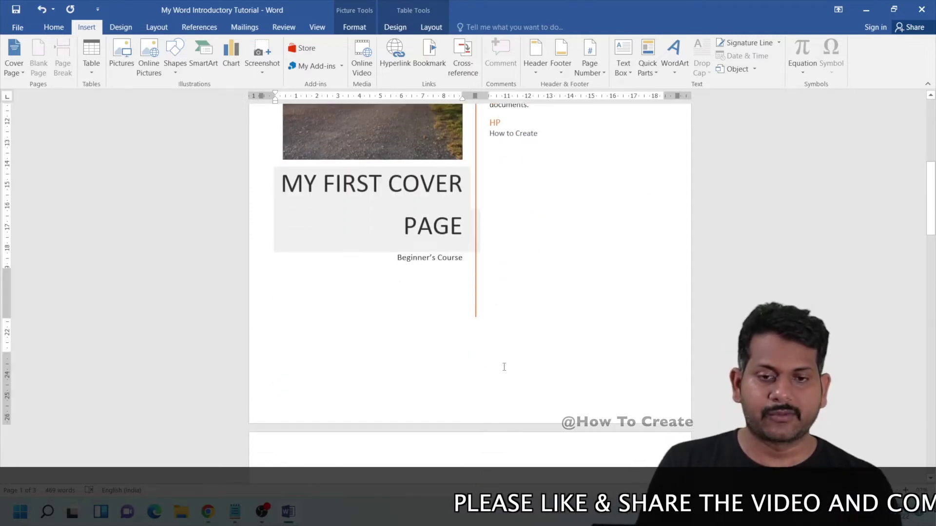
click(504, 366)
scroll(520, 286, up, 7)
scroll(501, 256, down, 4)
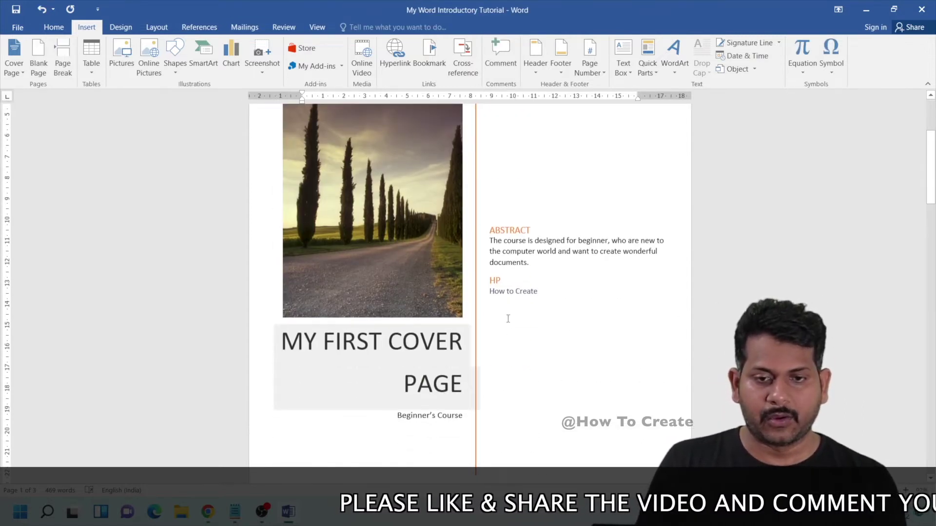
scroll(508, 318, down, 3)
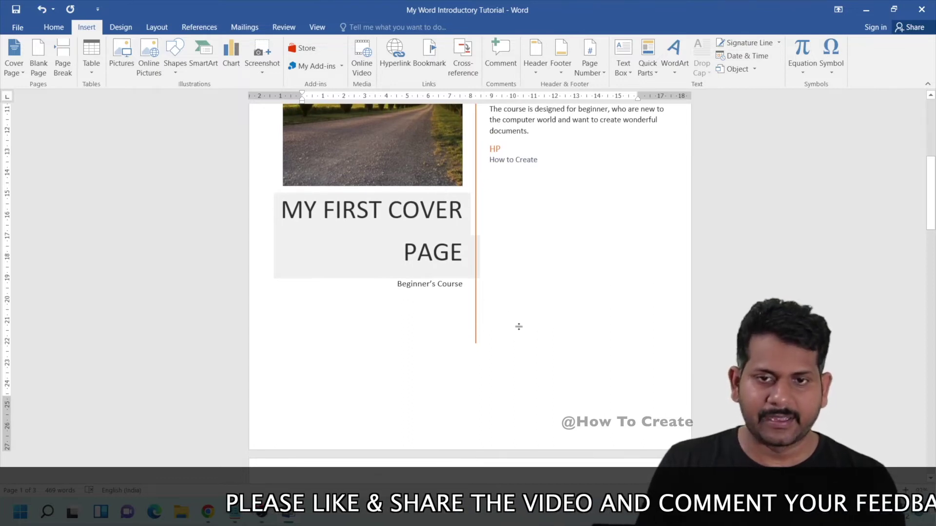
Insert a Simple Text Box and place it on the cover page in the empty area below the course text, beside the vertical line.
click(626, 72)
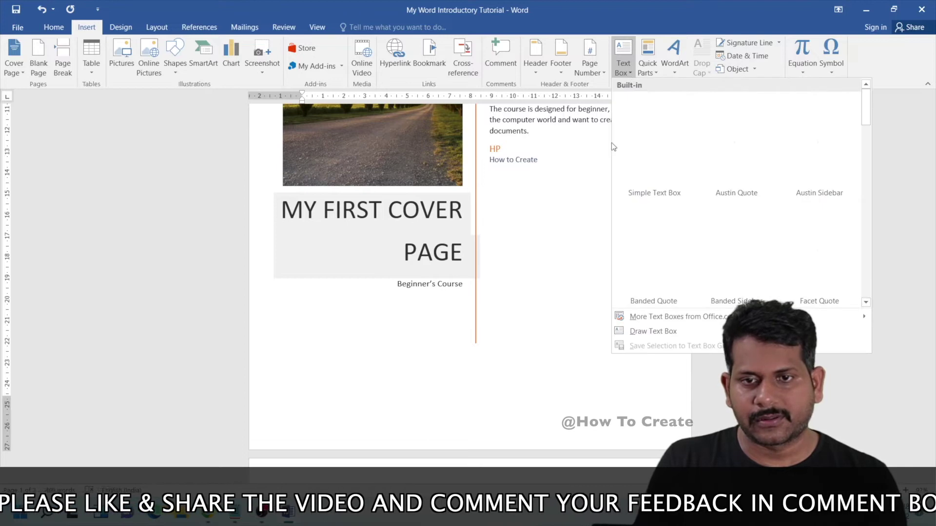
click(666, 161)
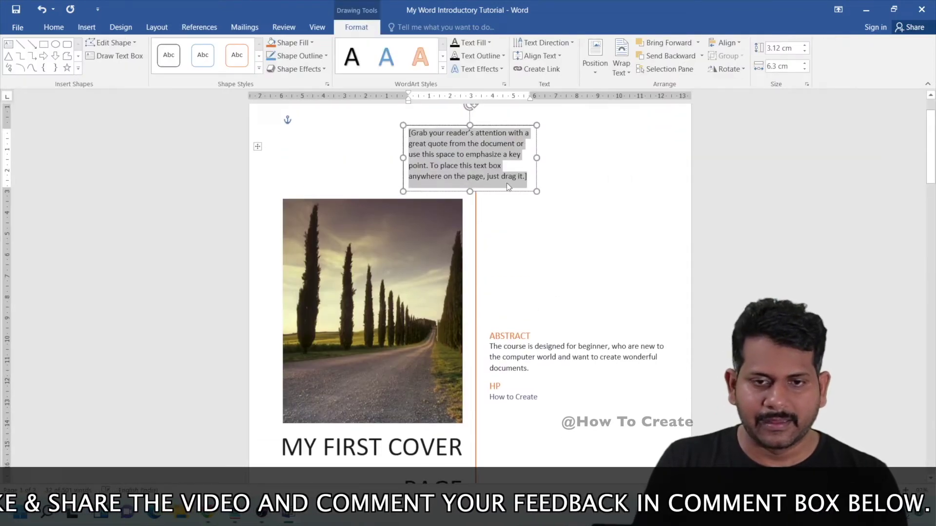
drag(503, 193, 592, 212)
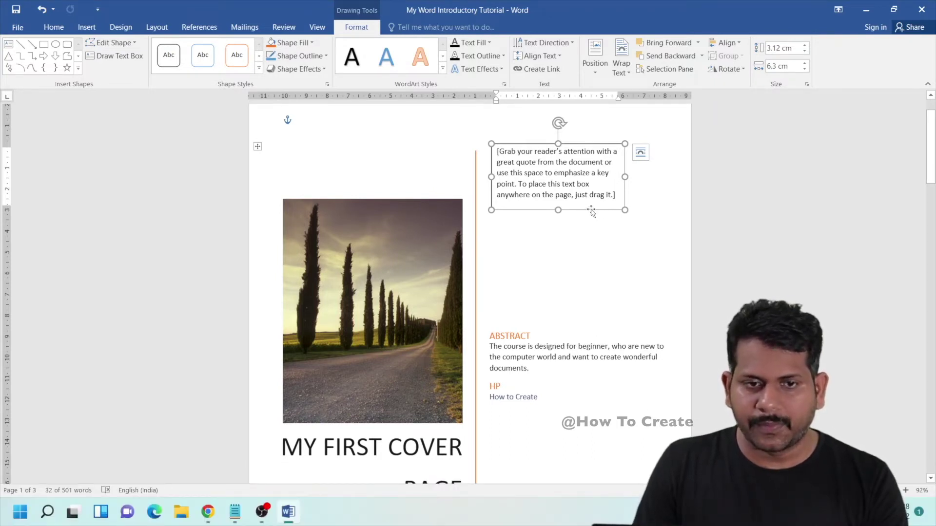
mouse_move(590, 211)
mouse_down()
mouse_move(600, 305)
mouse_move(586, 450)
mouse_up()
scroll(580, 341, down, 6)
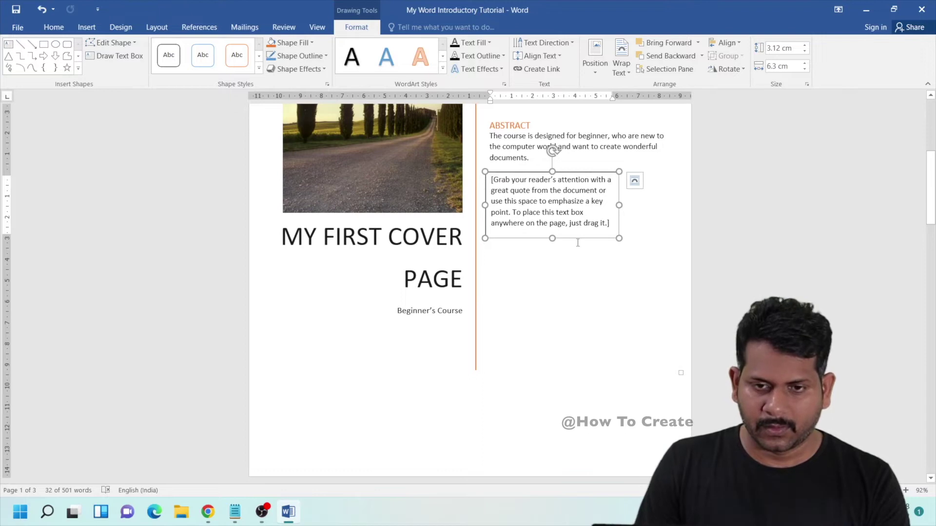
drag(579, 240, 582, 373)
Replace the text box's placeholder with "The first document" and move the box down to the lower end of the vertical line.
click(580, 345)
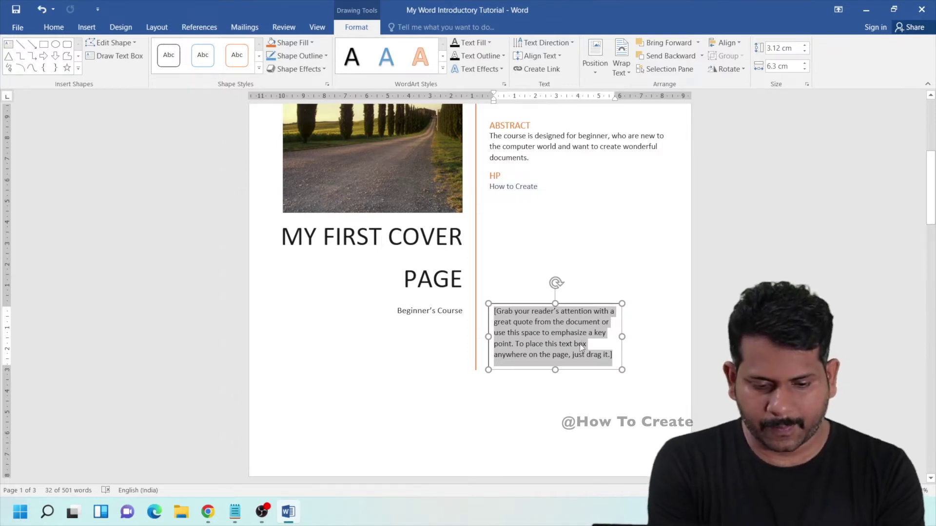
text(The first doc)
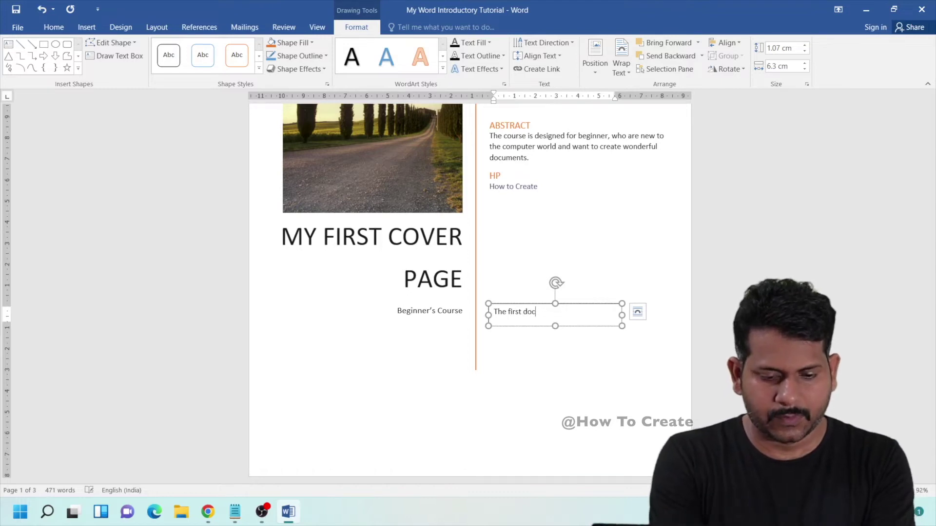
text(ument)
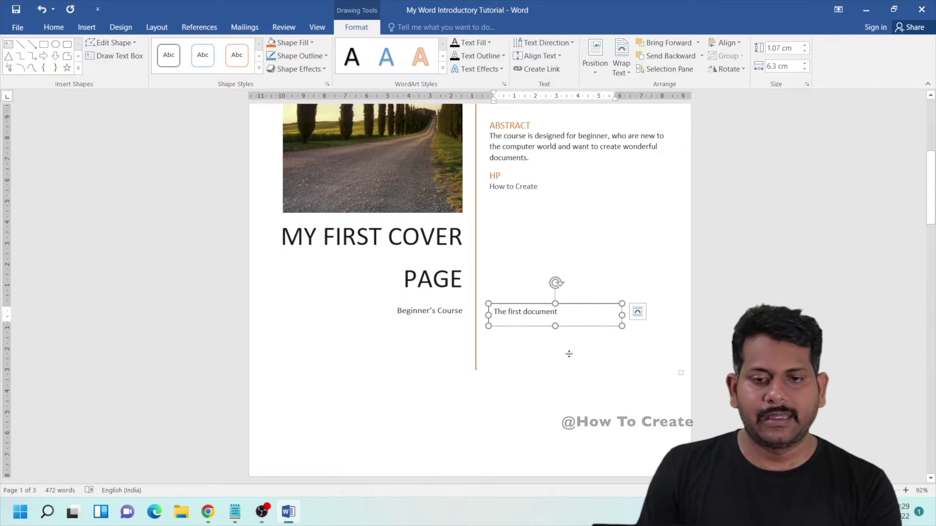
click(597, 295)
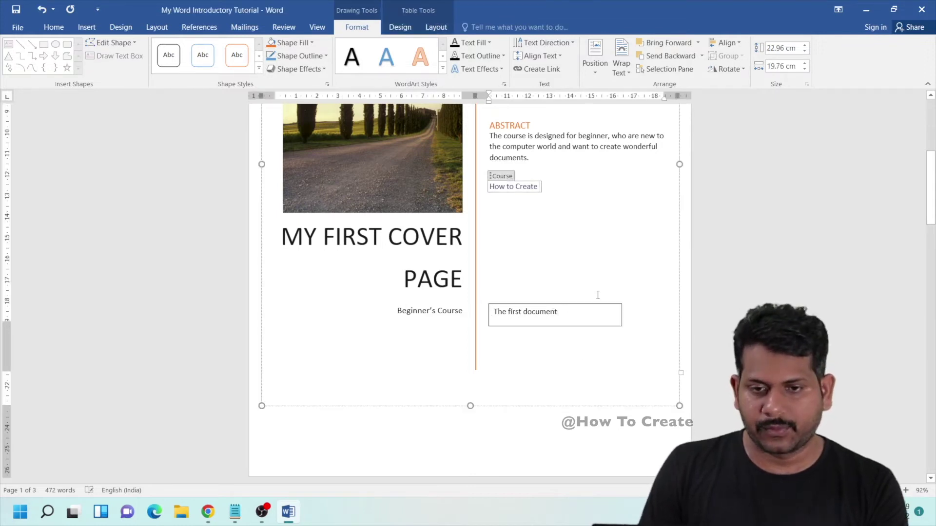
click(565, 442)
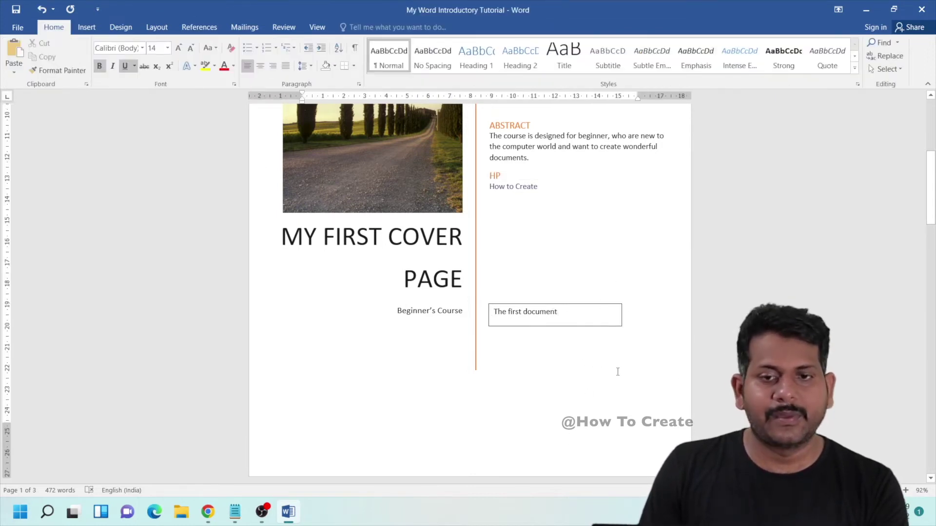
drag(570, 329, 571, 370)
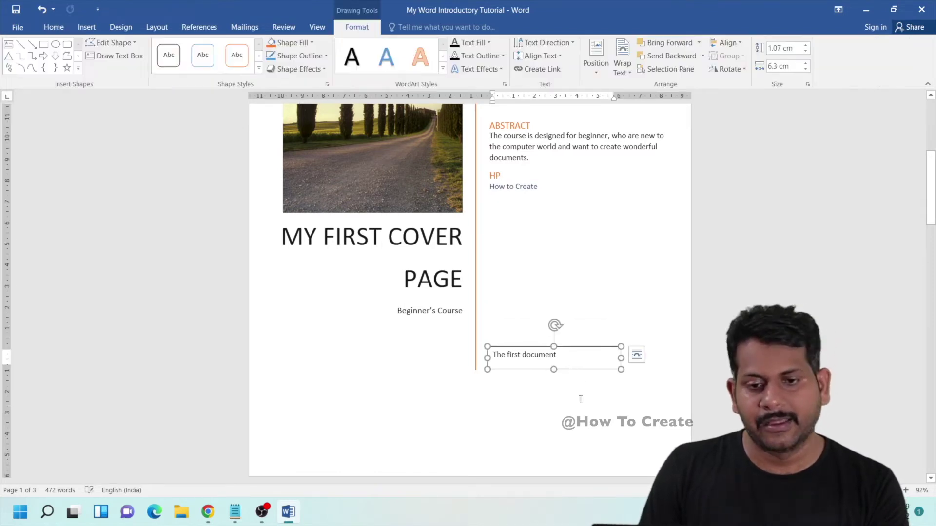
Add an unnumbered blank line after the fourth item of the list under "What is Lorem Ipsum?".
click(580, 400)
click(542, 445)
scroll(623, 236, up, 5)
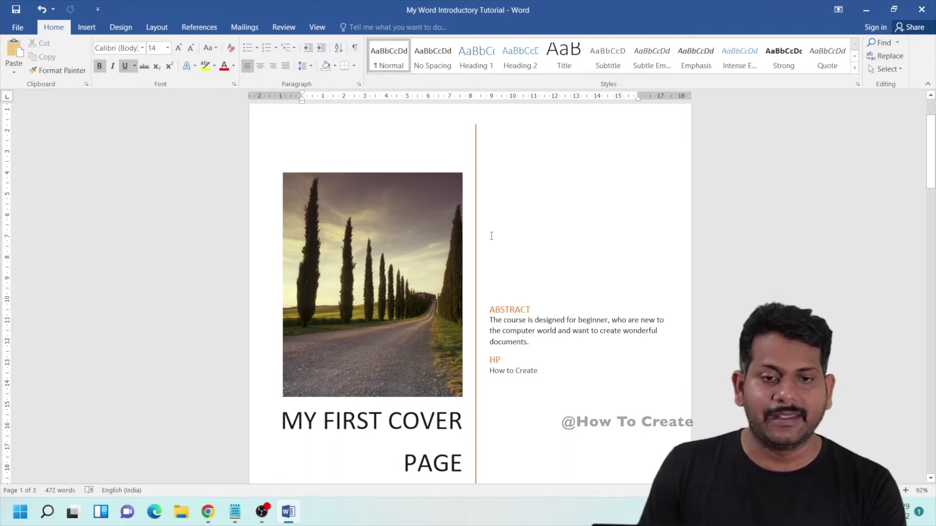
scroll(492, 236, down, 15)
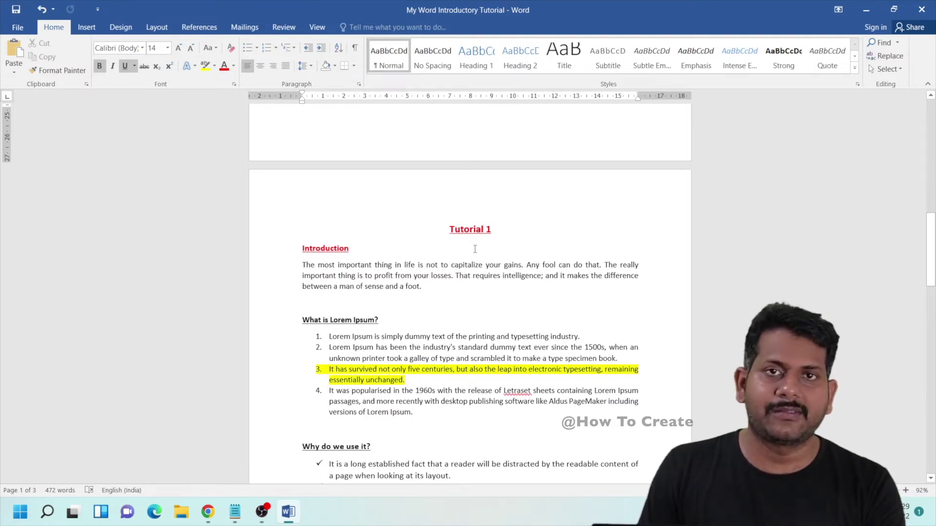
scroll(480, 256, down, 5)
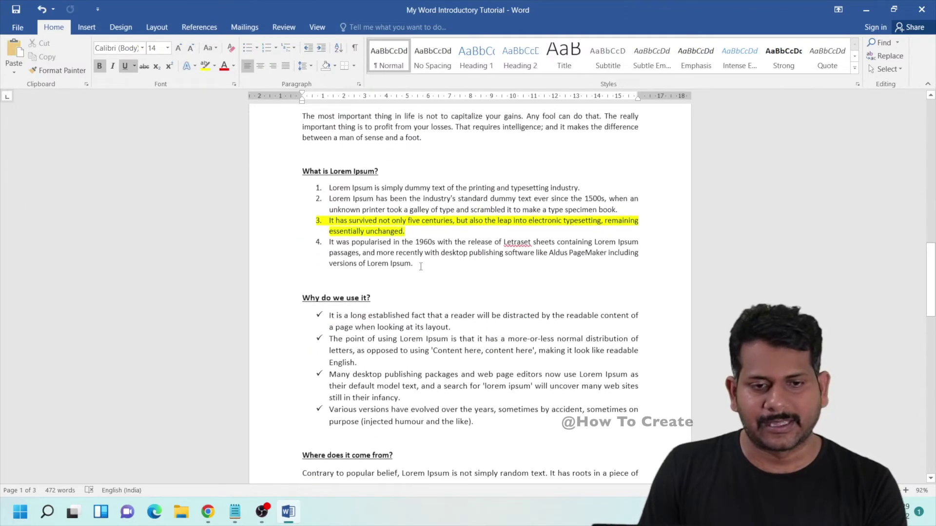
click(429, 258)
key(Return)
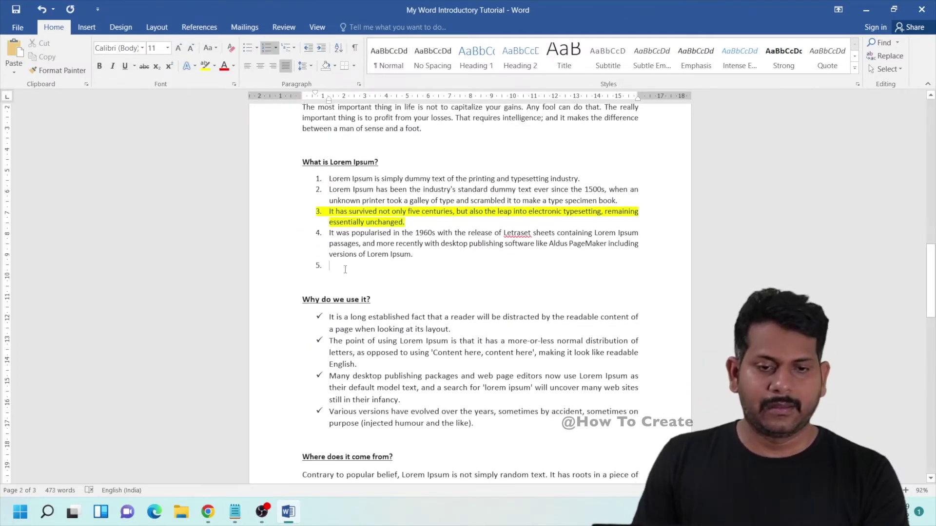
key(BackSpace)
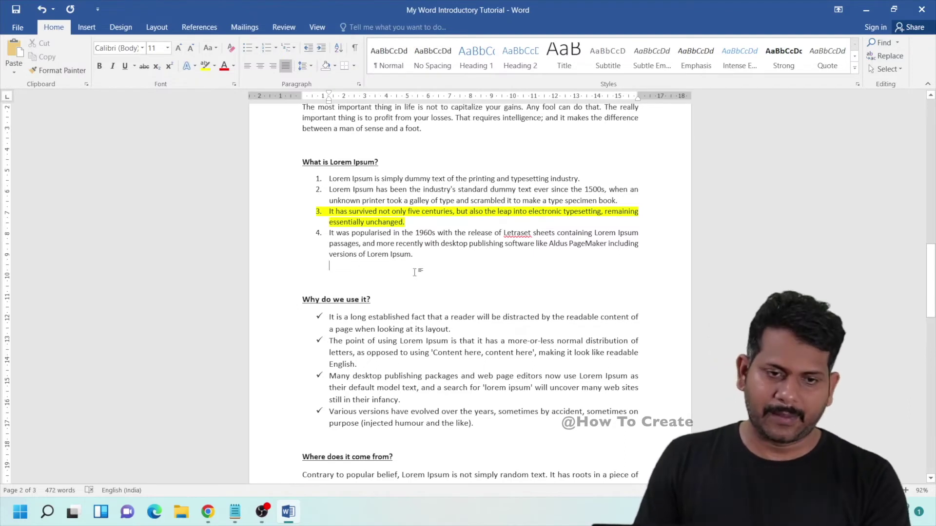
Insert a table with five columns and four rows on the blank line below the numbered list.
click(86, 28)
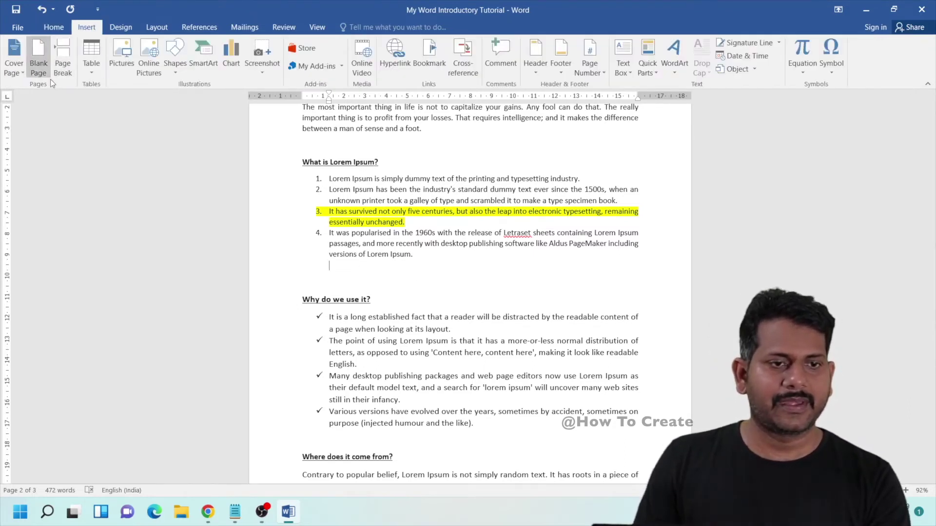
click(95, 71)
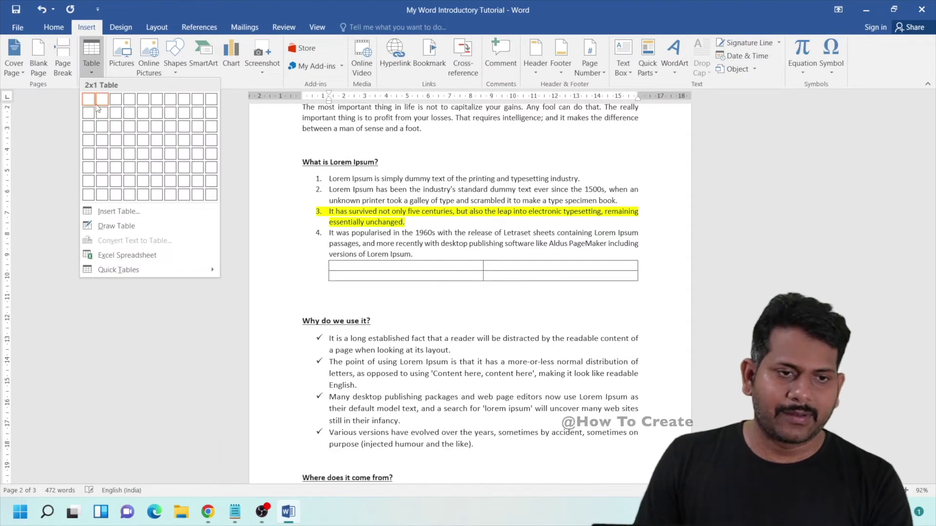
click(144, 140)
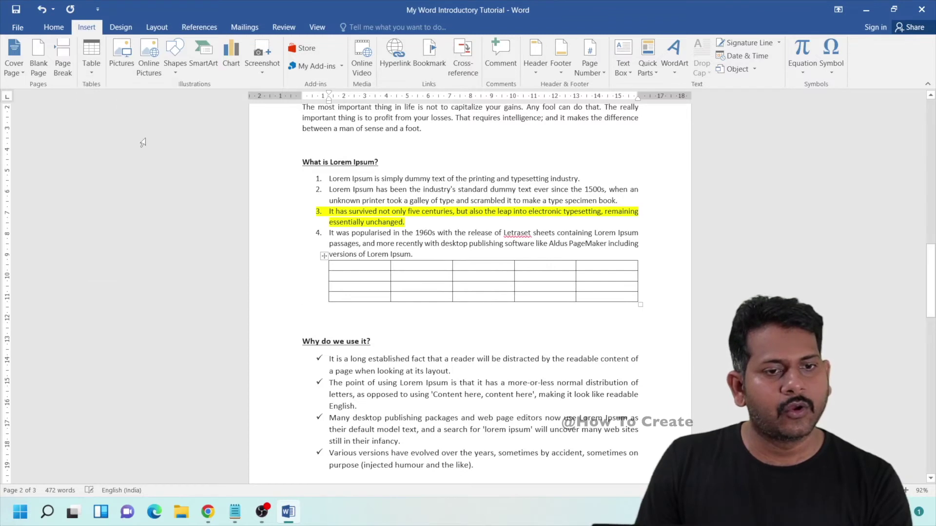
Fill the table's header row with "S.NO.", "Product", "Description", "Numbers" and "Remarks".
click(363, 266)
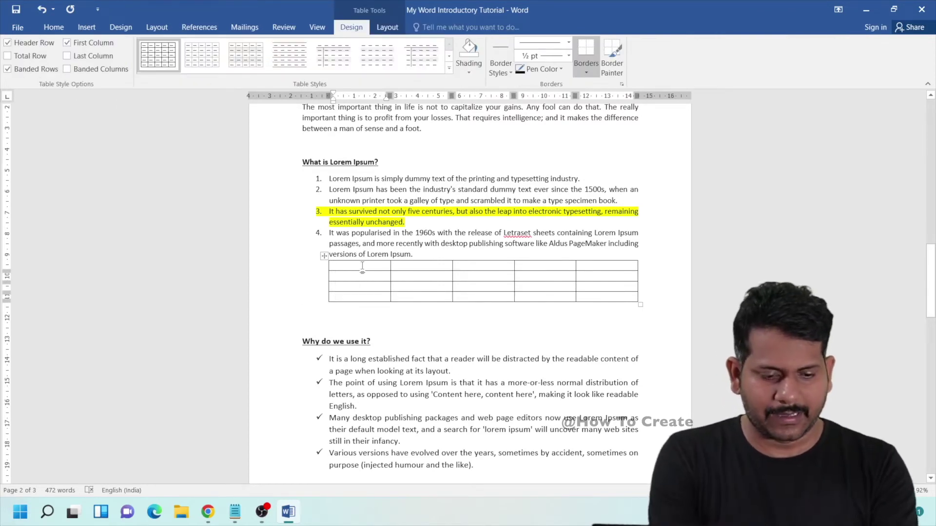
text(S.NO. )
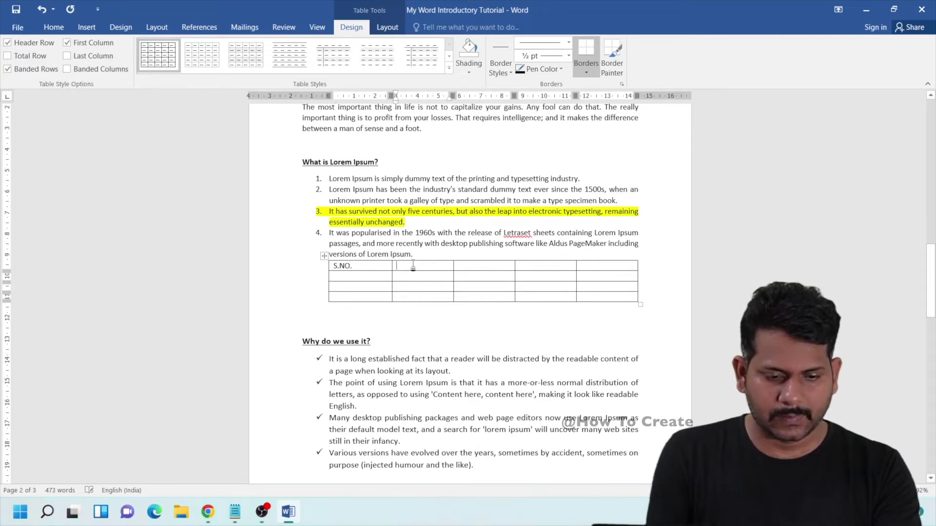
text(Product )
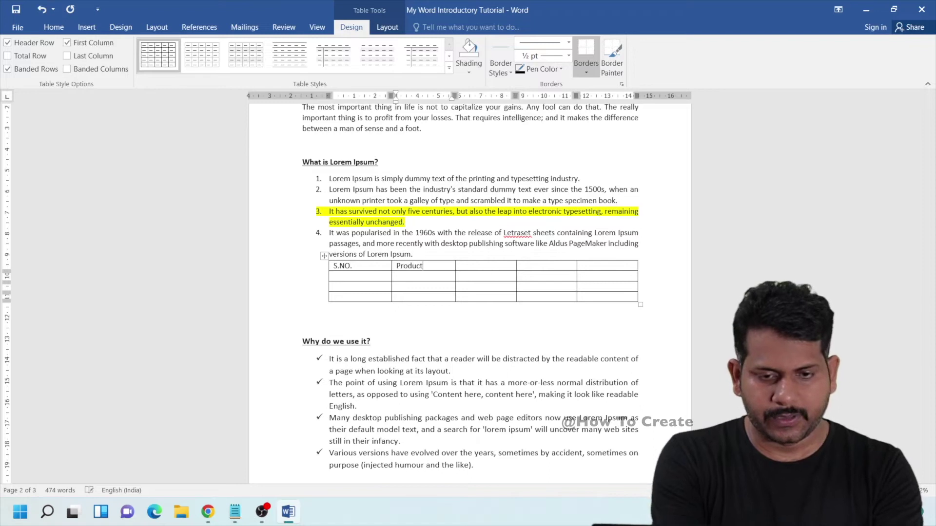
text(Description)
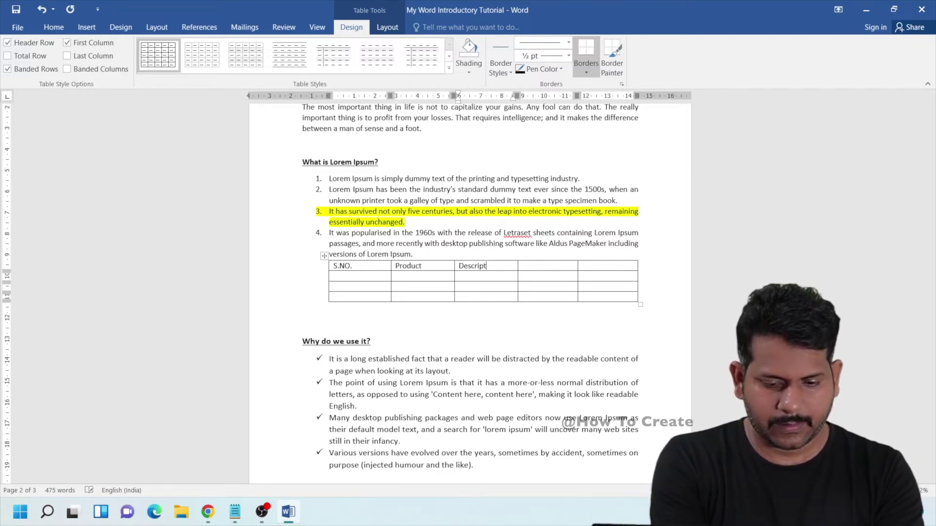
click(547, 267)
text(N)
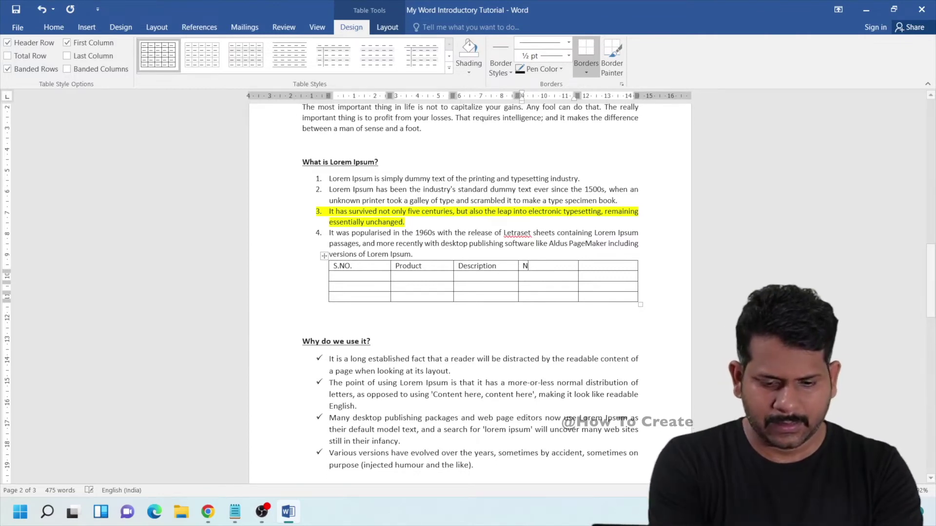
text(umbers)
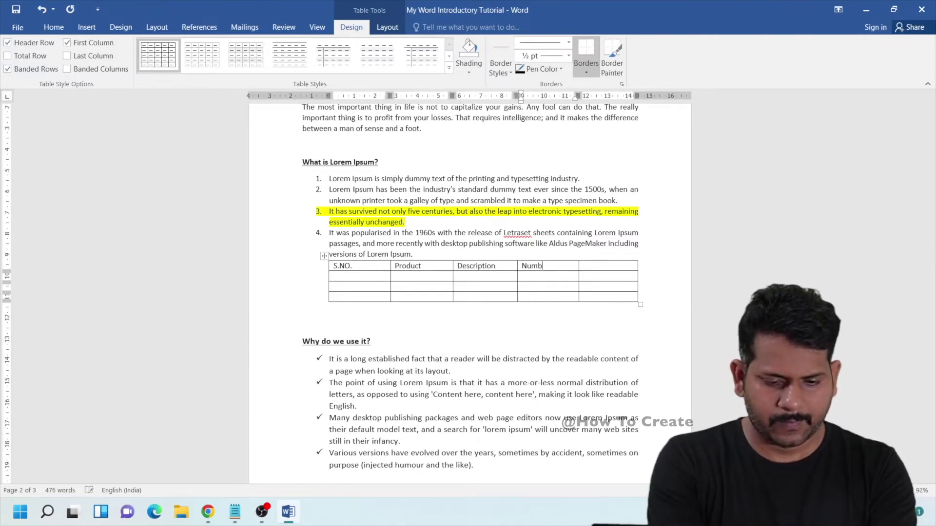
click(618, 264)
text(Rema)
text(rkd)
key(BackSpace)
text(s)
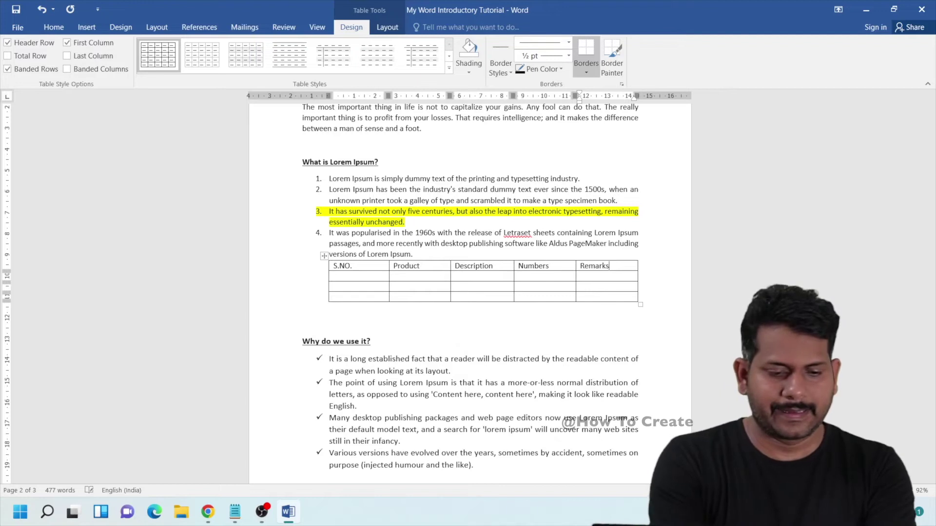
Add an unnumbered blank line between the fourth list item and the table.
click(424, 253)
key(Return)
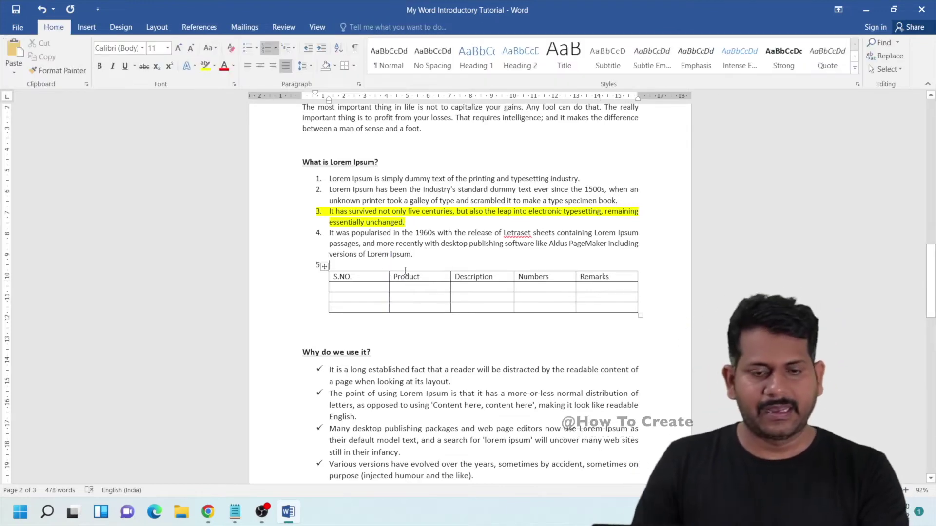
key(BackSpace)
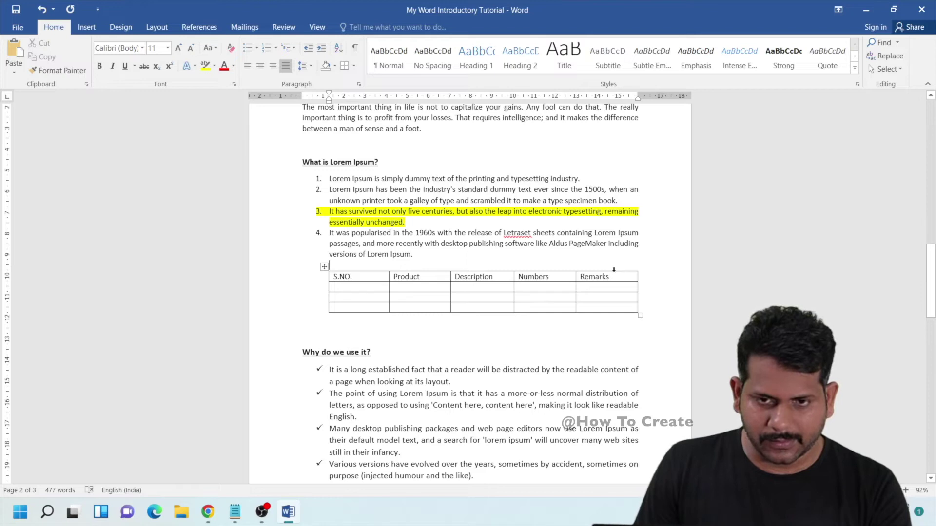
Insert a blank column between the table's Numbers and Remarks columns.
click(547, 270)
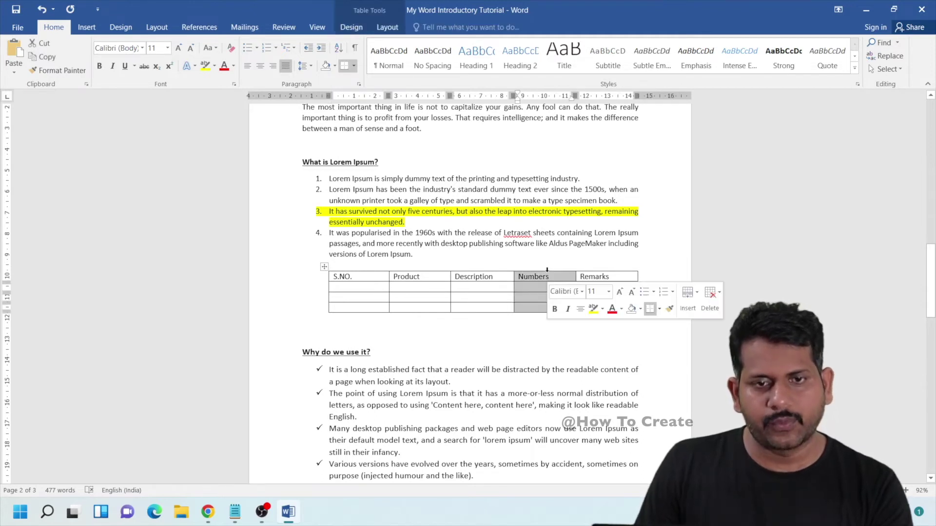
right_click(548, 274)
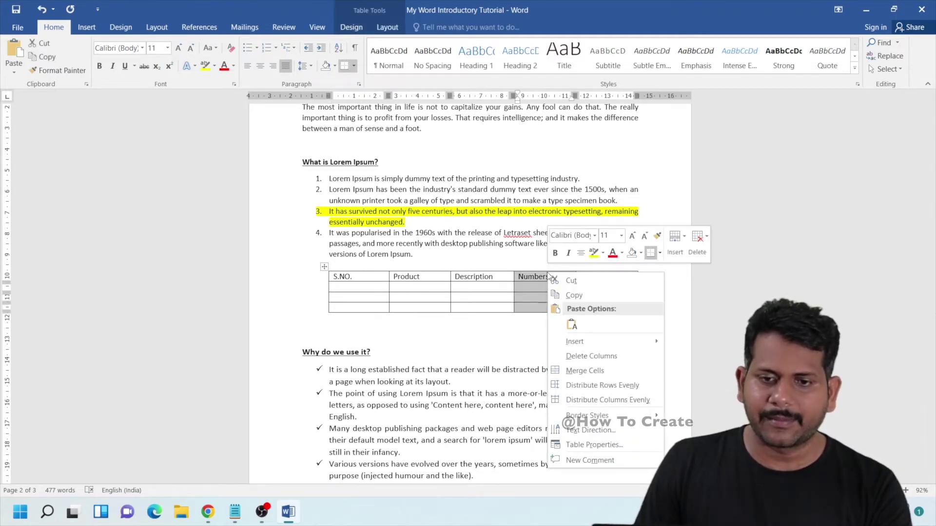
mouse_move(593, 341)
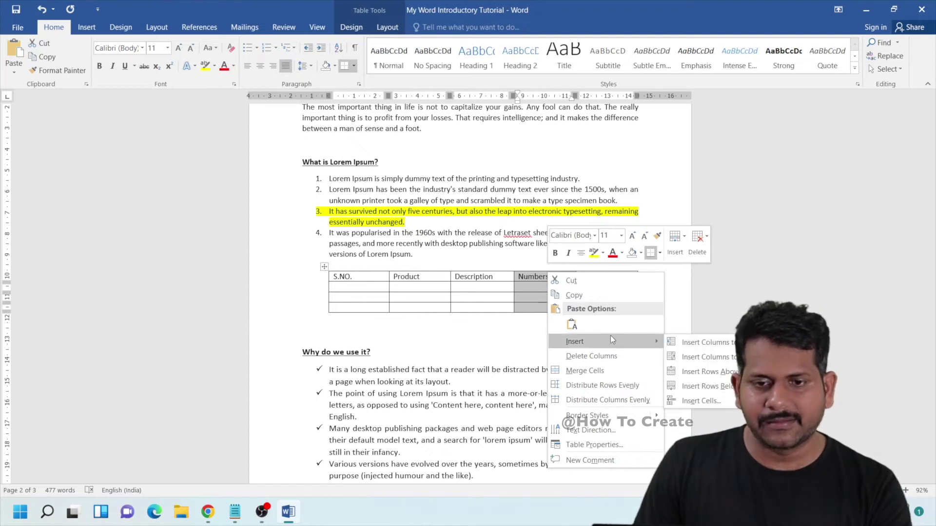
click(710, 357)
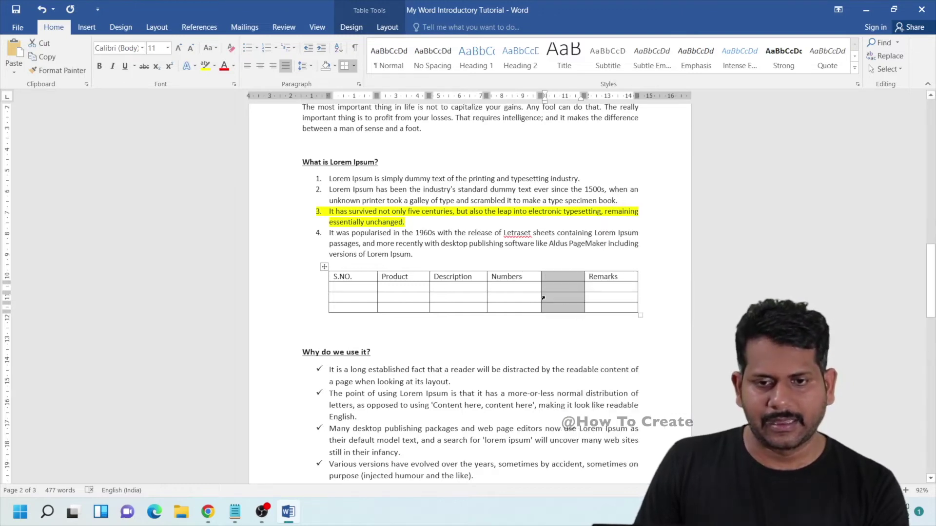
click(557, 298)
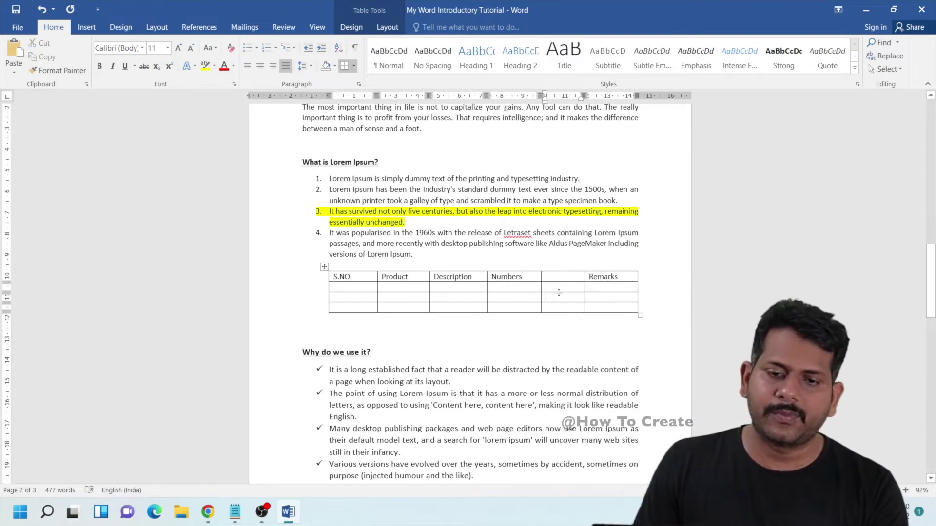
Insert two blank rows below the table's first blank row.
click(323, 293)
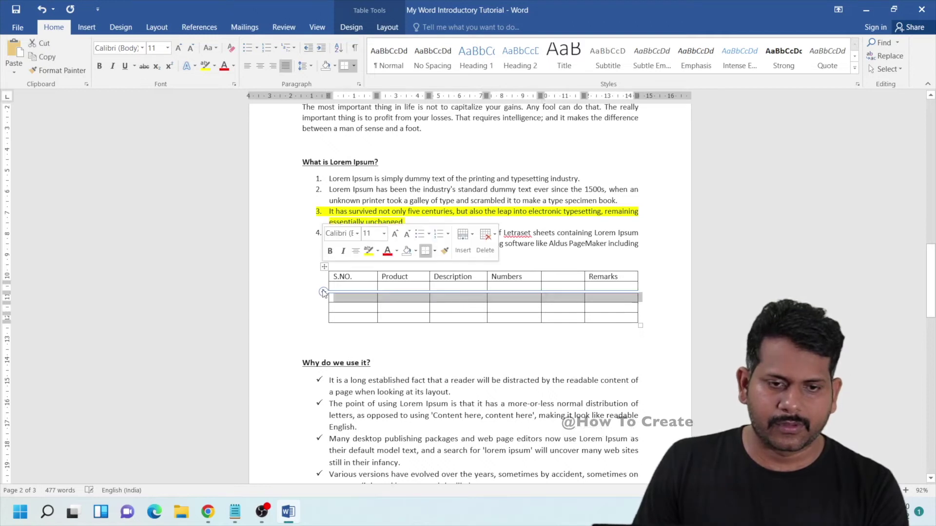
click(324, 292)
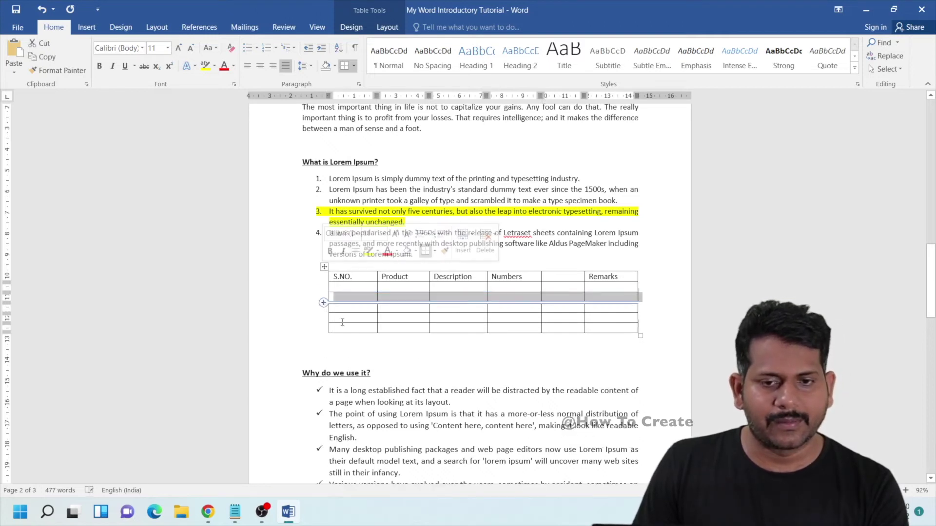
click(457, 309)
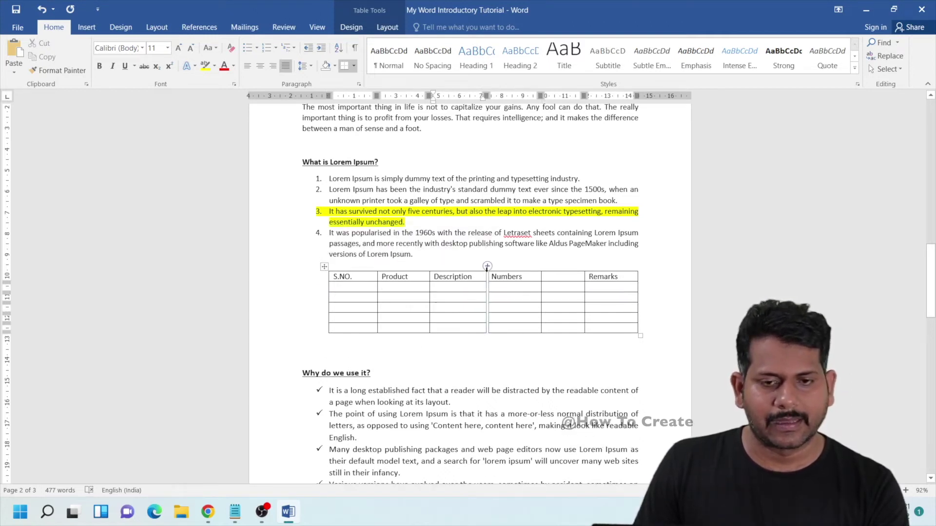
Insert a blank column between the table's Description and Numbers columns.
click(488, 266)
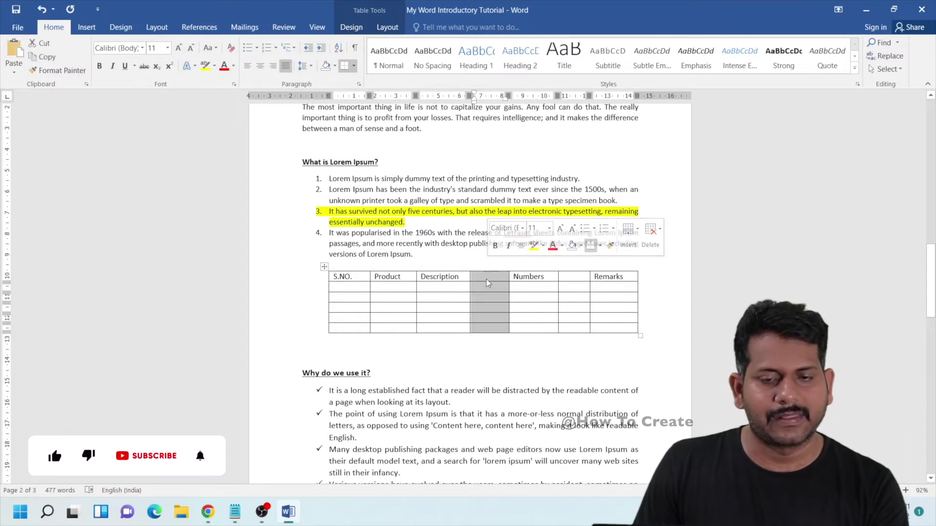
click(513, 308)
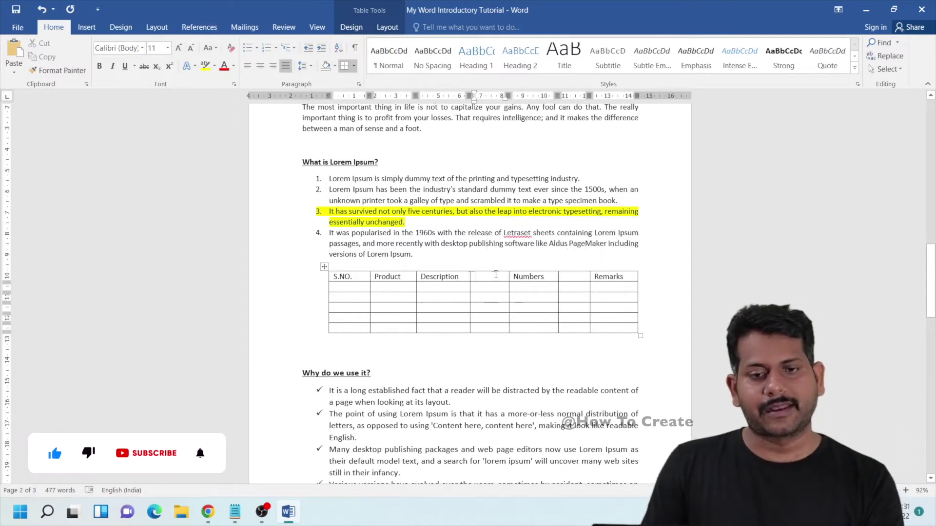
mouse_move(509, 269)
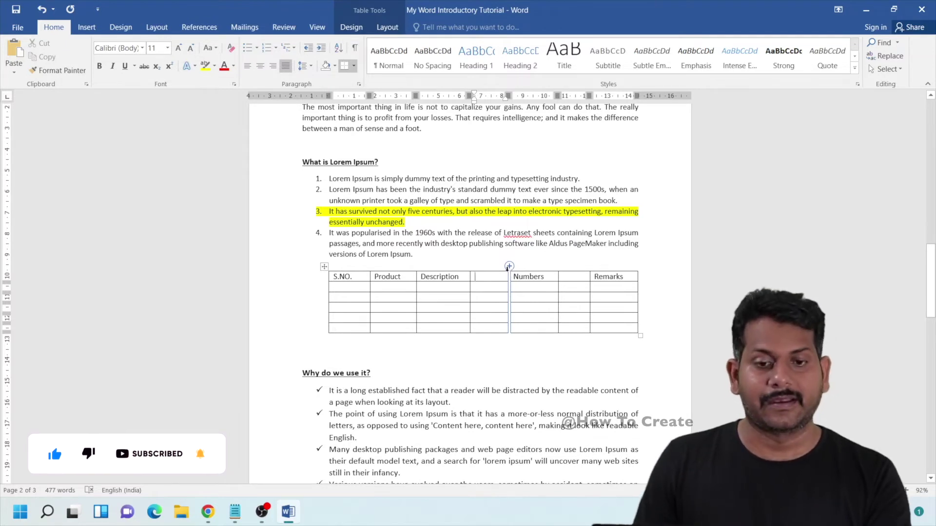
click(486, 274)
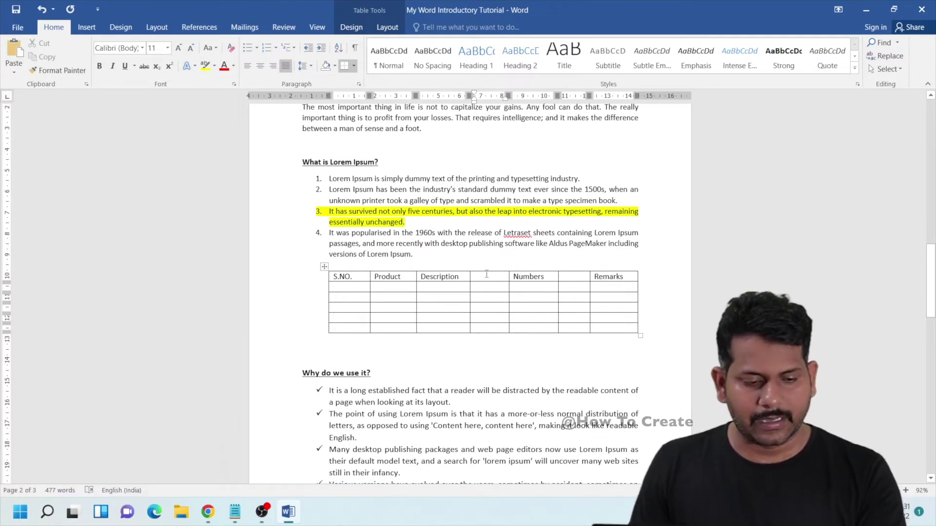
Undo the column added between Description and Numbers and the two added rows.
key(ctrl+z)
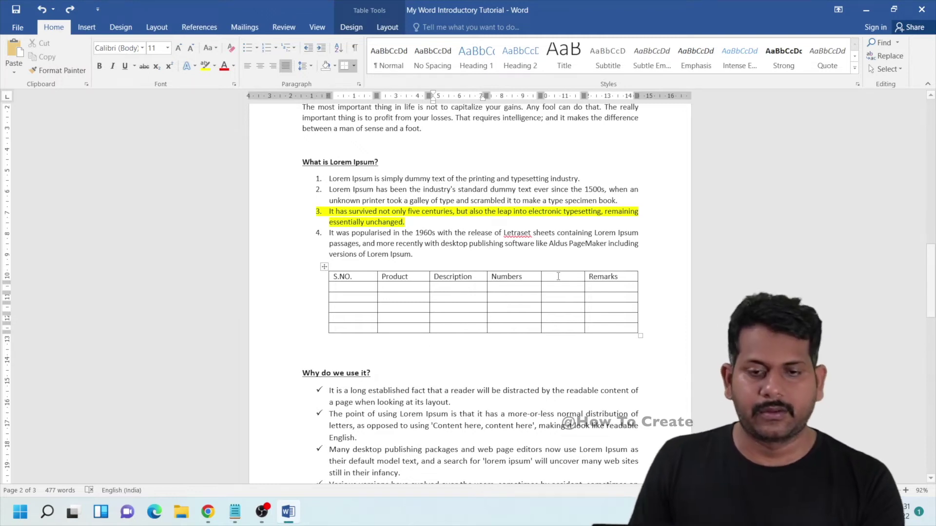
key(ctrl+z)
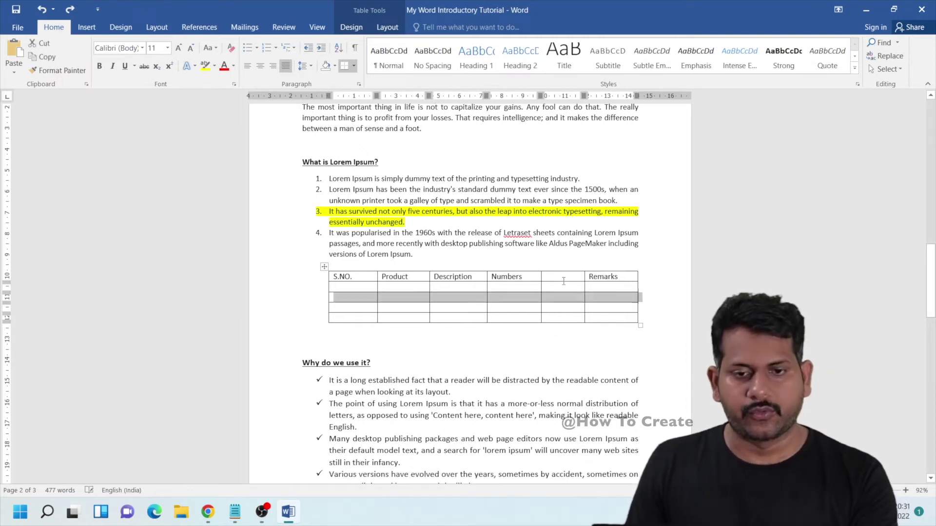
key(ctrl+z)
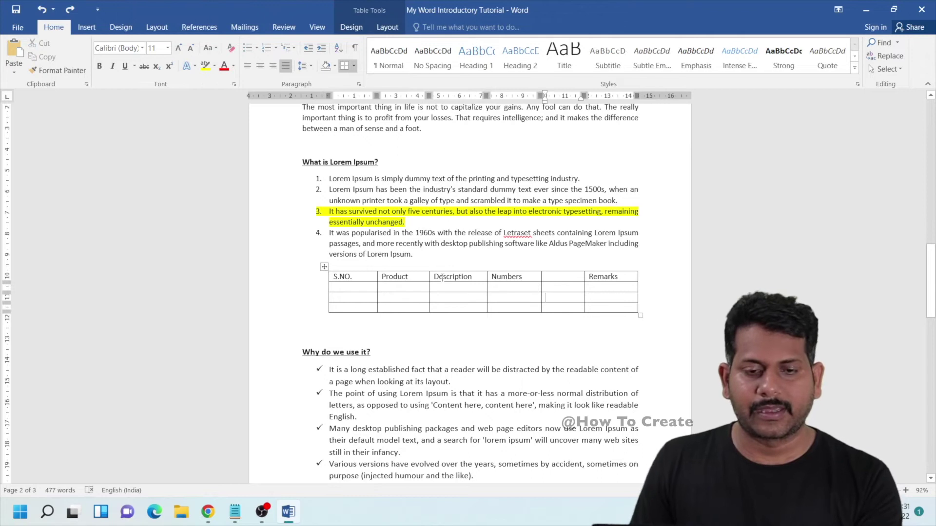
Number the table rows 1 to 3 under S.NO. and enter Laptop, Screens and Mobiles in the Product column.
click(363, 286)
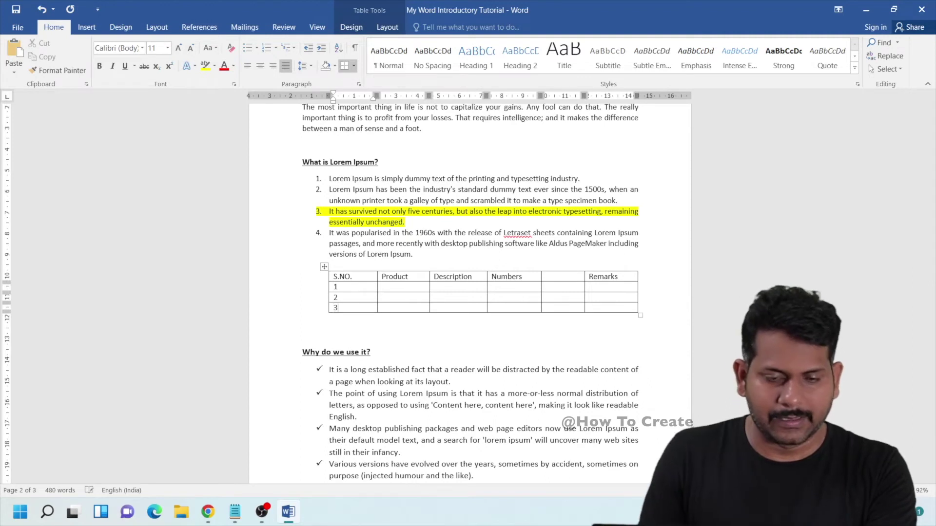
click(400, 285)
text(Laptop)
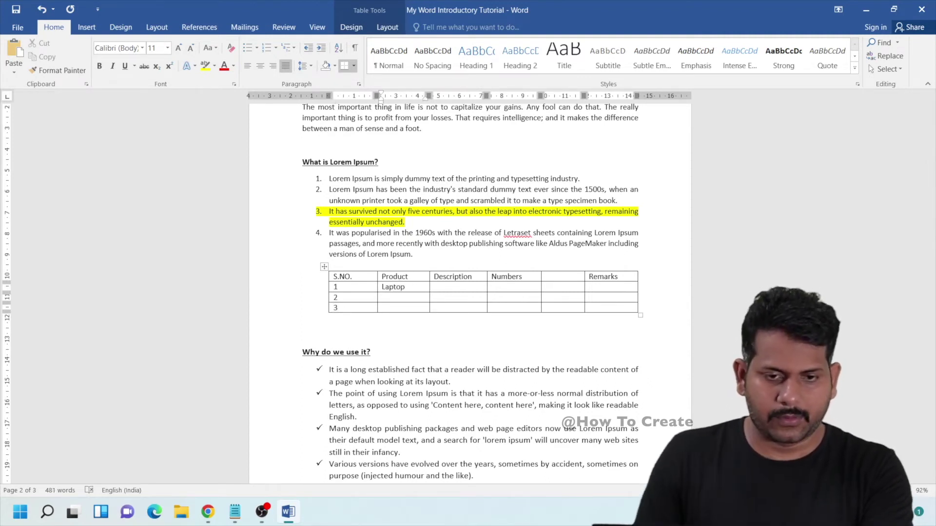
text(Screens)
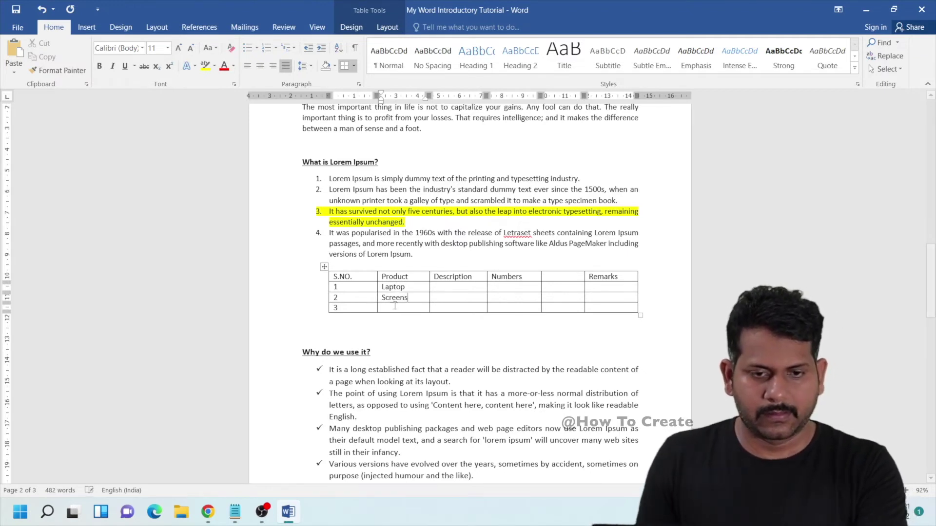
click(385, 308)
text(Mobiles)
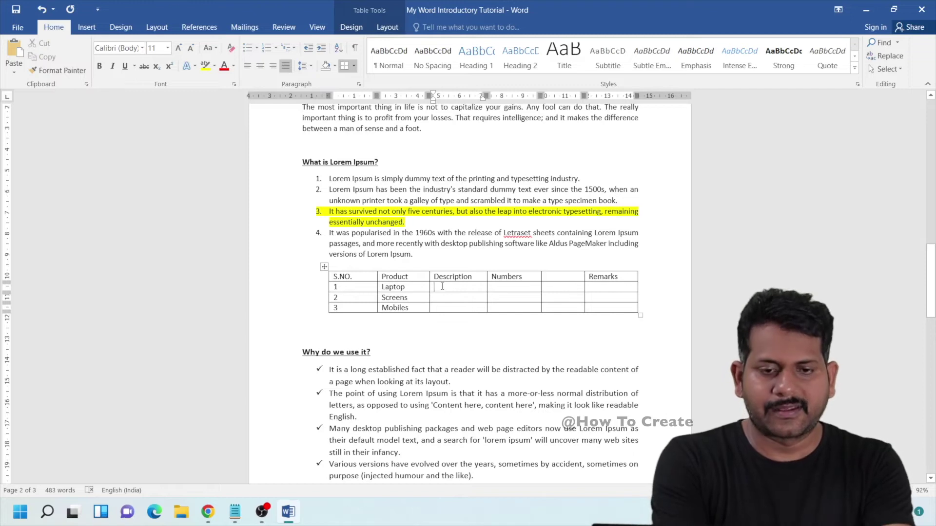
Fill the Description column with I 5 for Laptop, 14” for Screens and Iphone for Mobiles.
click(442, 286)
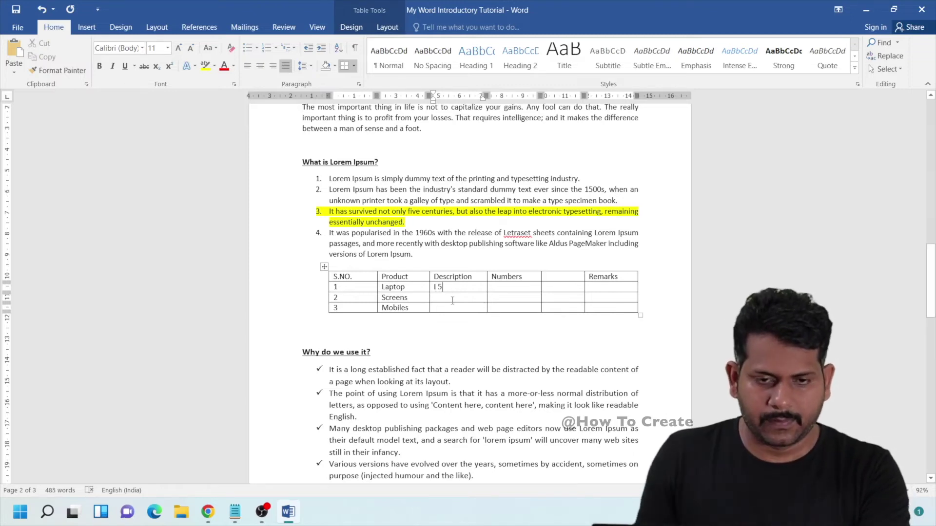
text(14”)
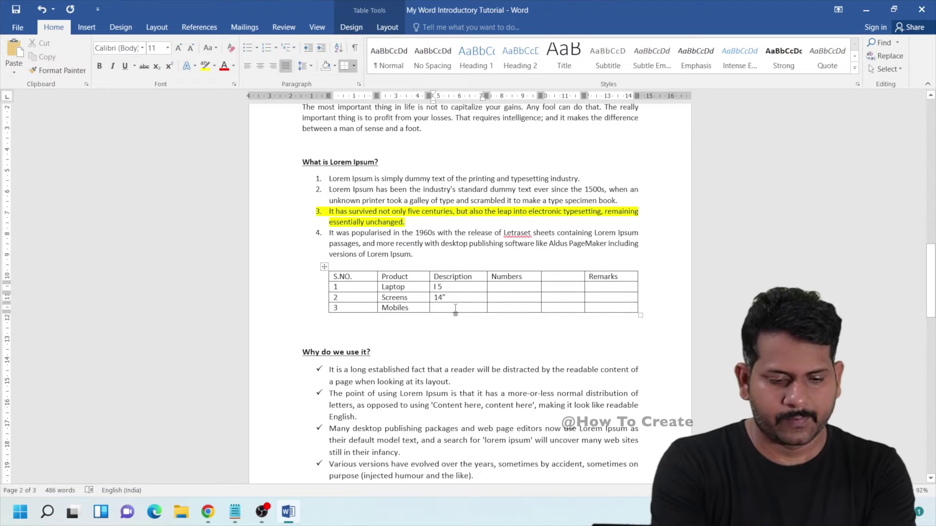
click(456, 308)
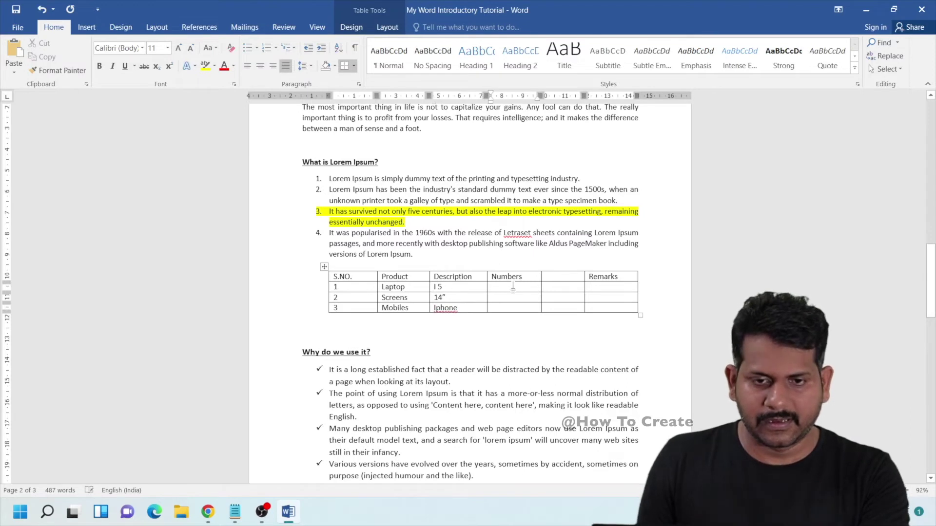
Enter 12, 40 and 23 in the Numbers column and delete the blank column between Numbers and Remarks.
text(12)
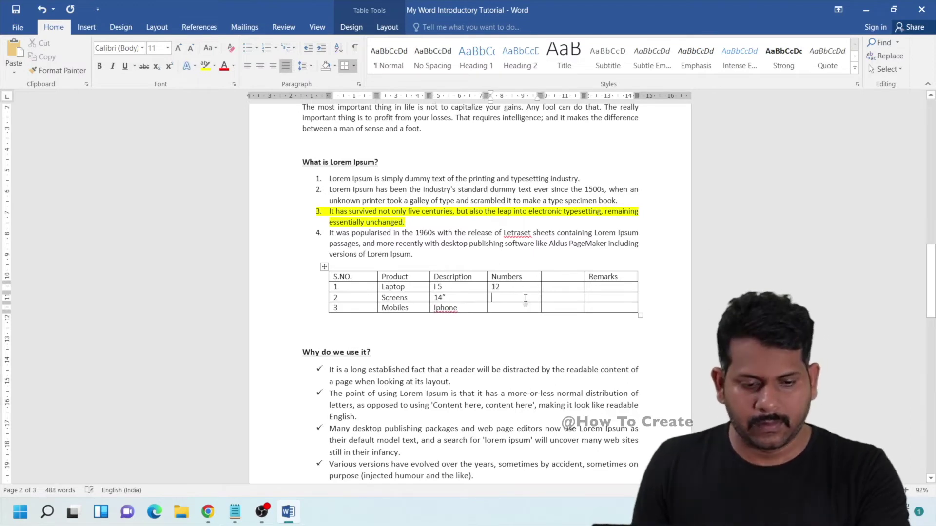
text(40)
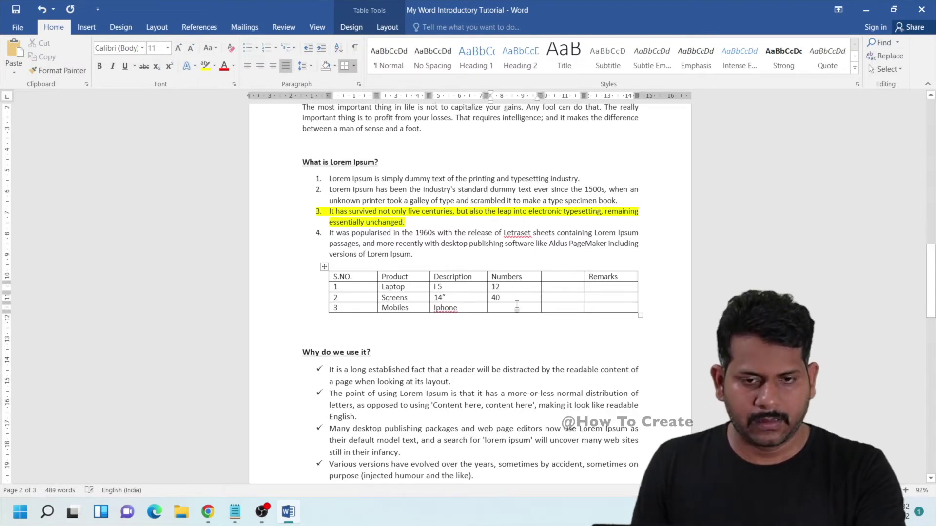
text(23)
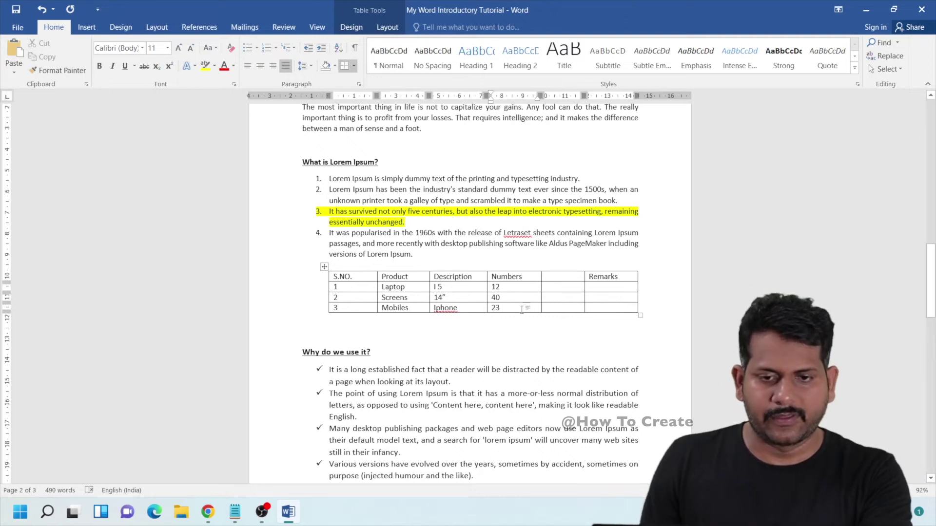
right_click(564, 272)
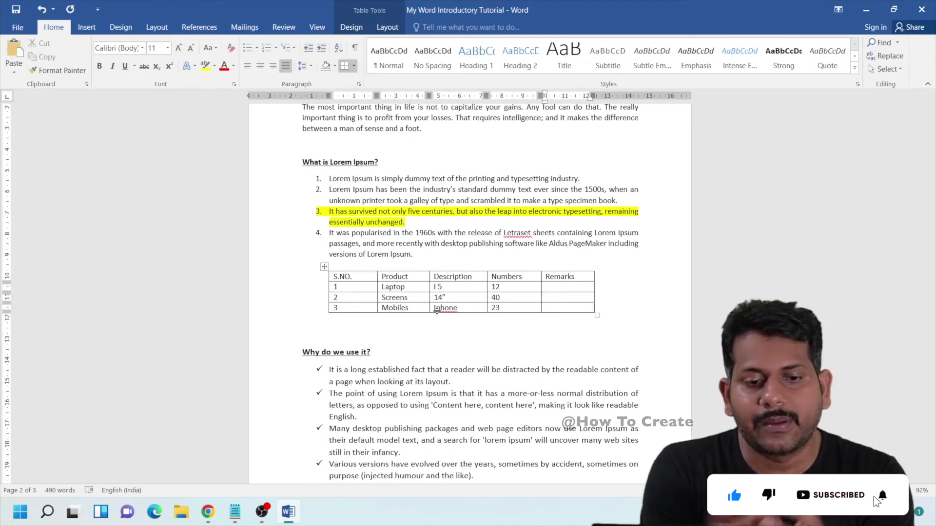
Add an empty bullet after the second item of the "Why do we use it?" list.
scroll(434, 307, down, 4)
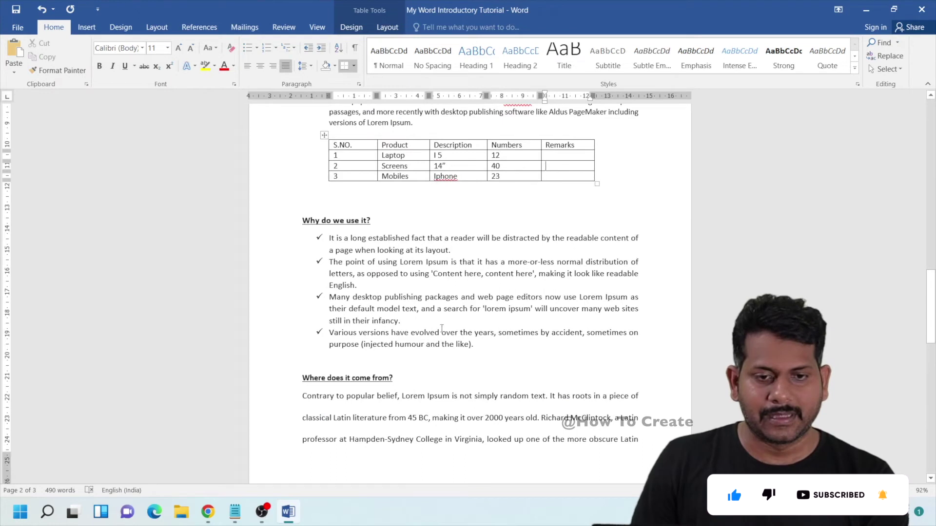
click(365, 286)
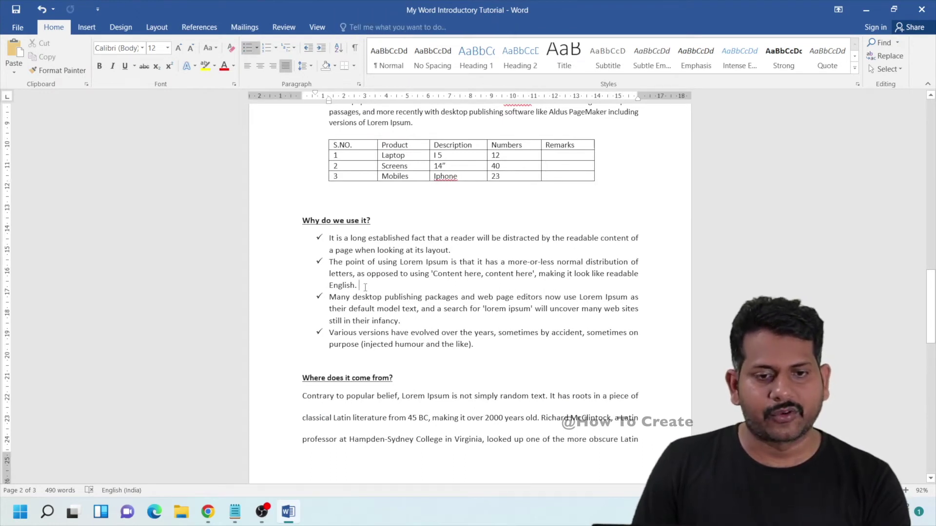
key(Return)
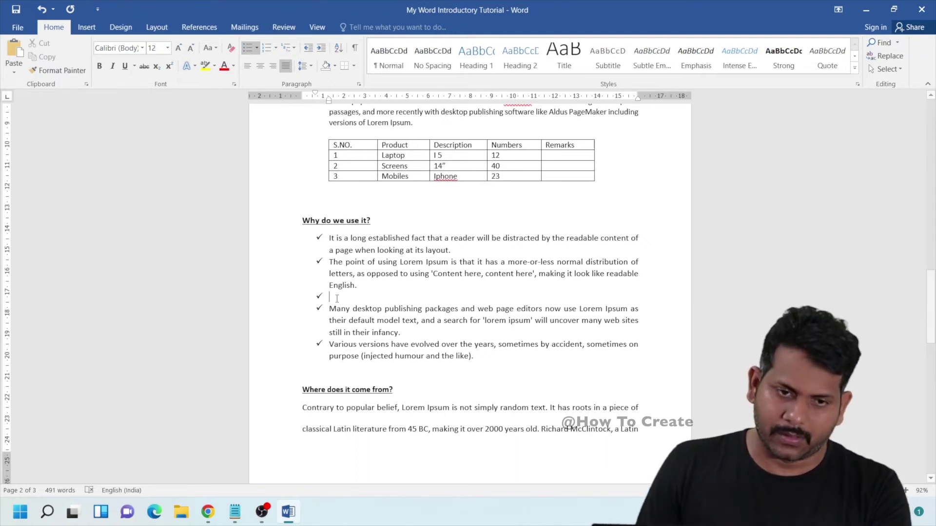
Insert the Flag-India picture from the Story of Flag folder in Downloads at the empty bullet.
click(85, 27)
click(126, 70)
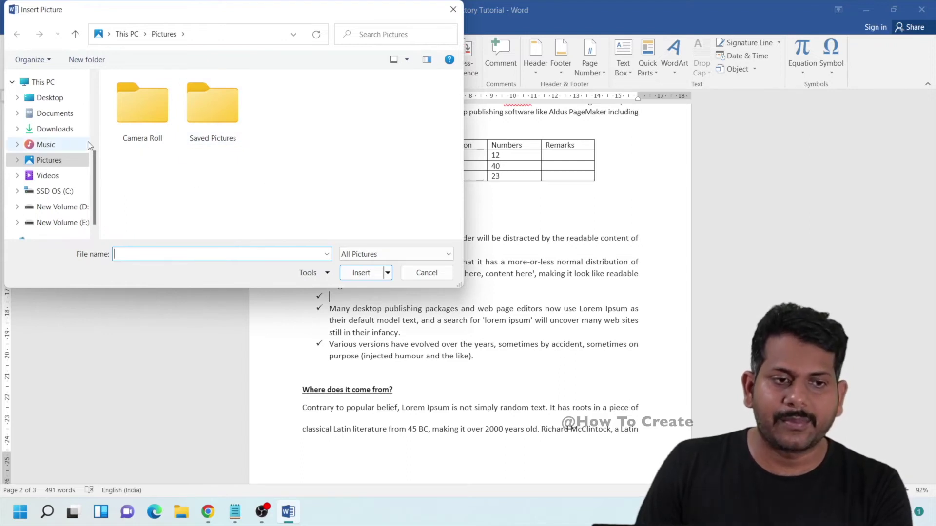
click(55, 129)
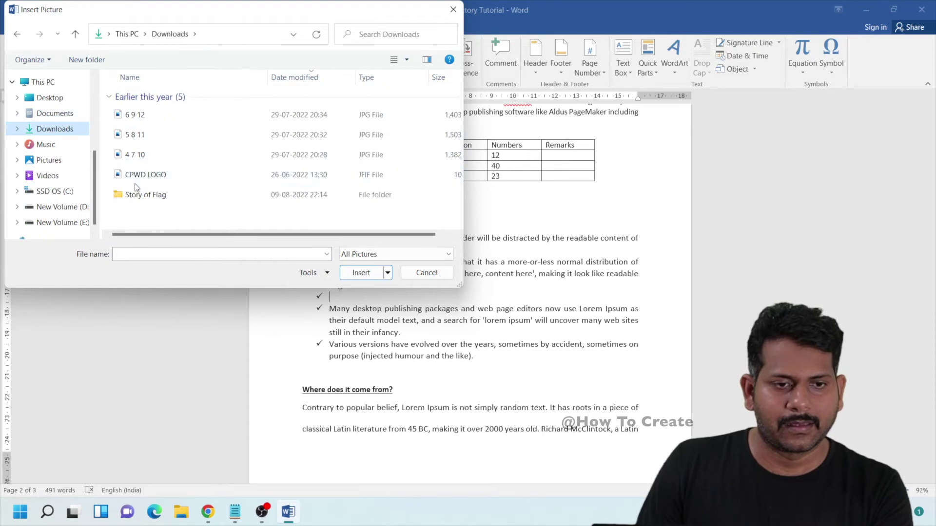
double_click(132, 195)
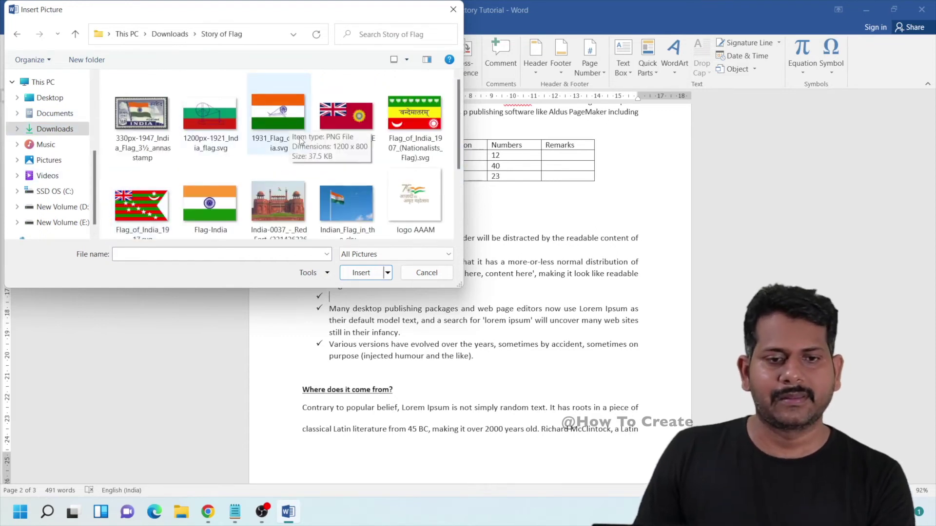
scroll(295, 130, down, 1)
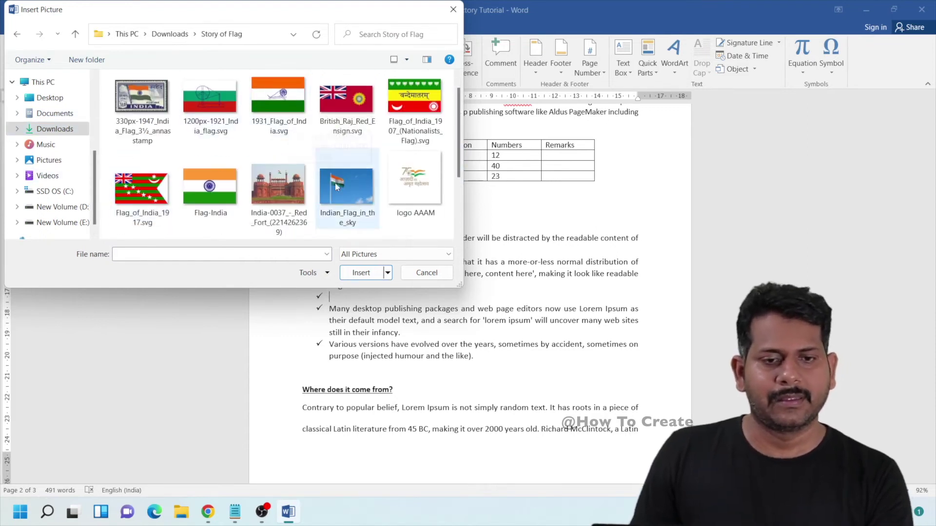
click(231, 198)
click(360, 273)
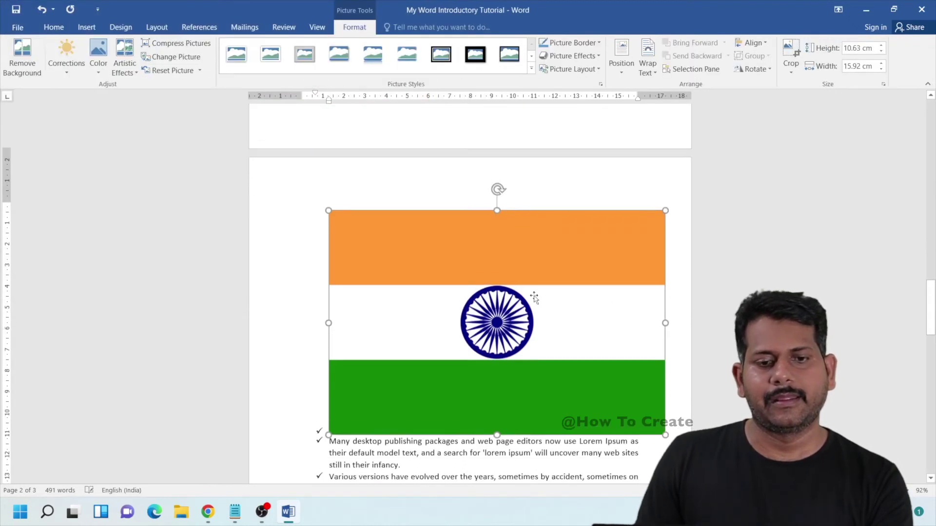
scroll(556, 302, up, 6)
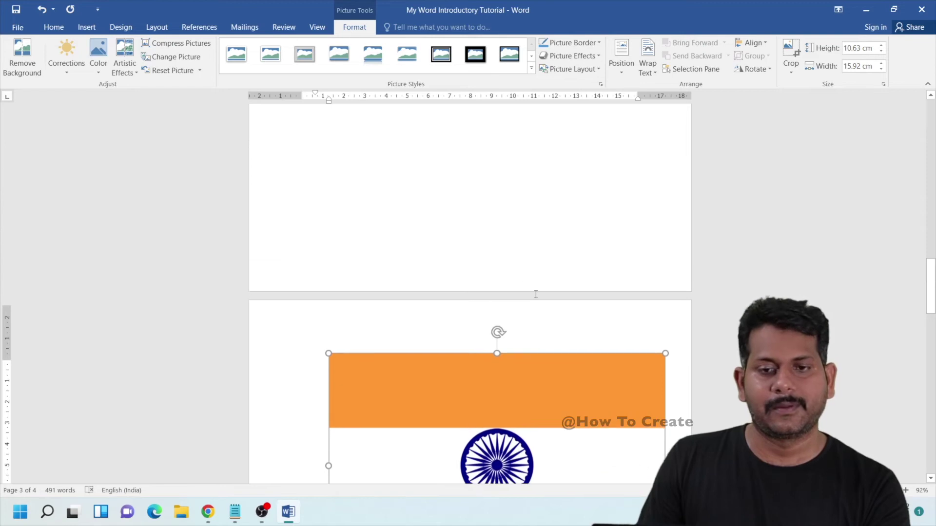
scroll(612, 361, down, 3)
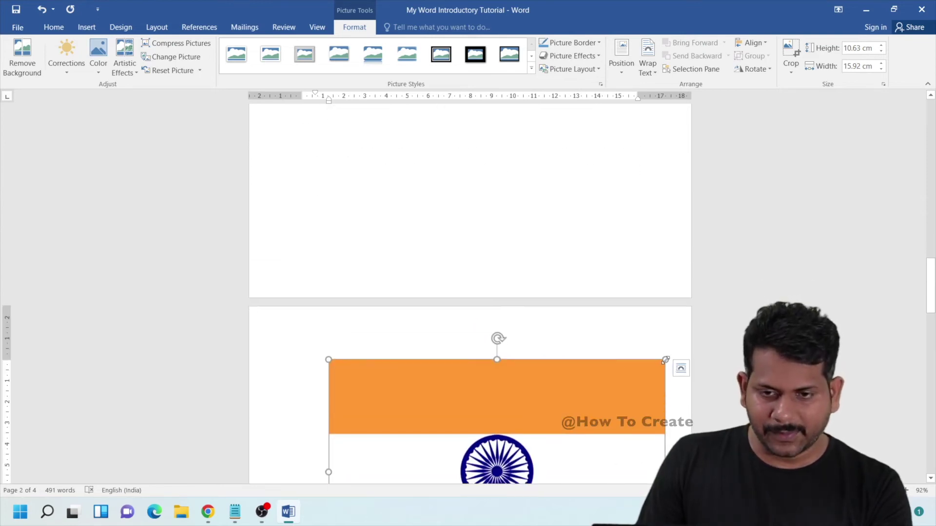